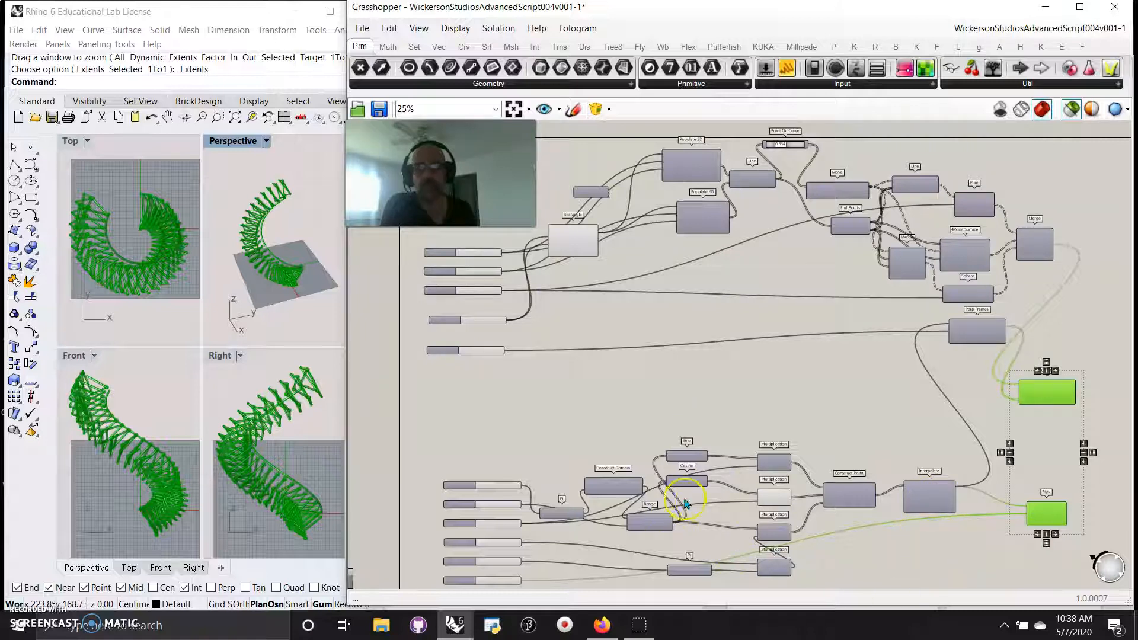
# Select the Pipe component so only its geometry previews, and maximize the Perspective viewport
pyautogui.moveTo(690, 485); pyautogui.dragTo(693, 459)
pyautogui.click(1047, 514)
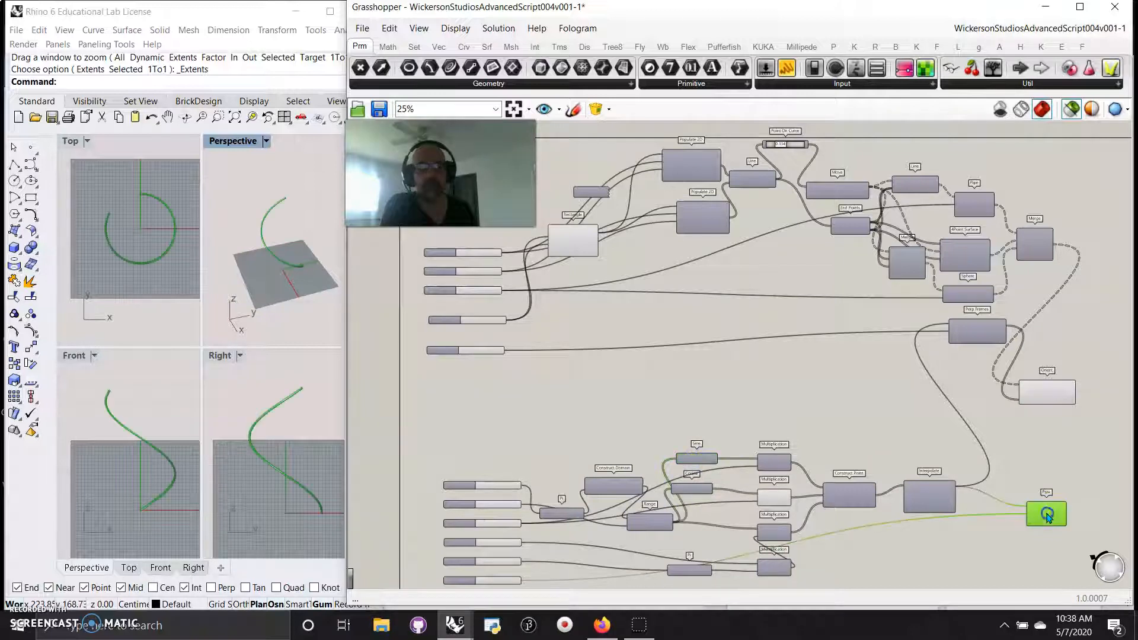
pyautogui.doubleClick(233, 143)
pyautogui.moveTo(594, 557); pyautogui.dragTo(576, 534, button='right')
pyautogui.click(643, 550)
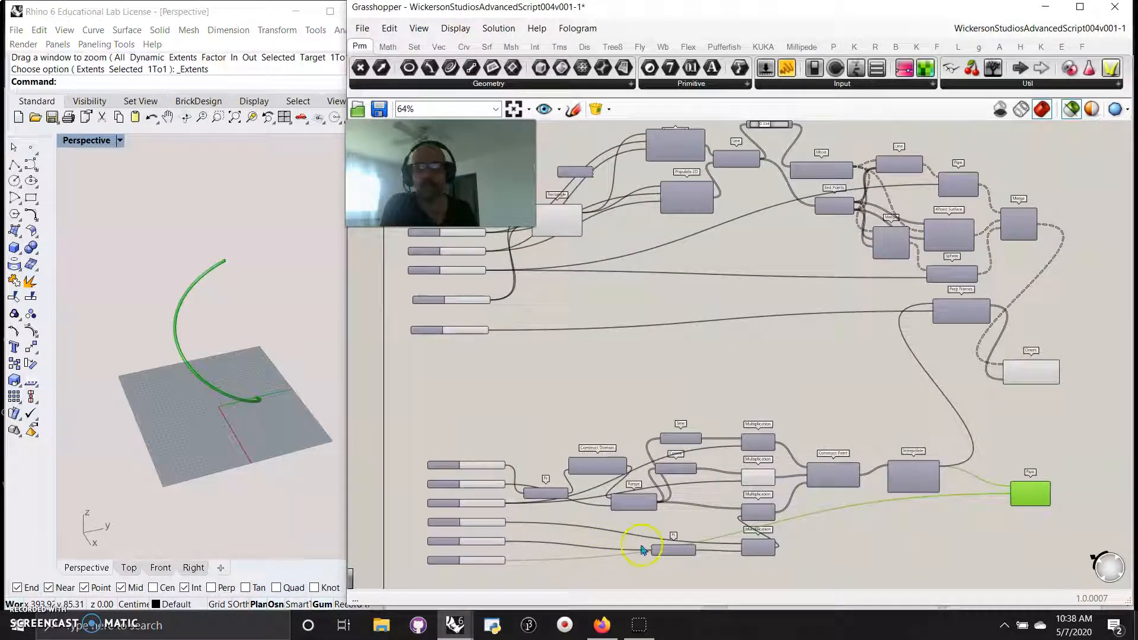
# Move the Interpolate component closer to Pipe, and select Perp Frames to preview its frames along the curve
pyautogui.moveTo(916, 540); pyautogui.dragTo(893, 531, button='right')
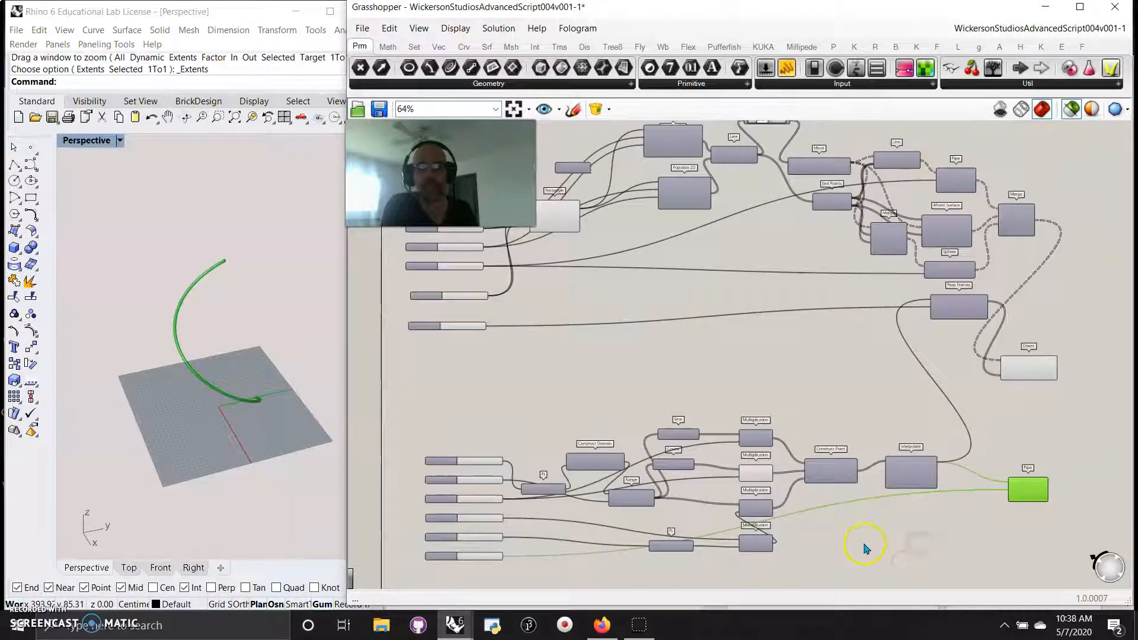
pyautogui.scroll(5, 866, 548)
pyautogui.moveTo(1041, 348); pyautogui.dragTo(1065, 447, button='right')
pyautogui.moveTo(787, 496); pyautogui.dragTo(350, 489, button='right')
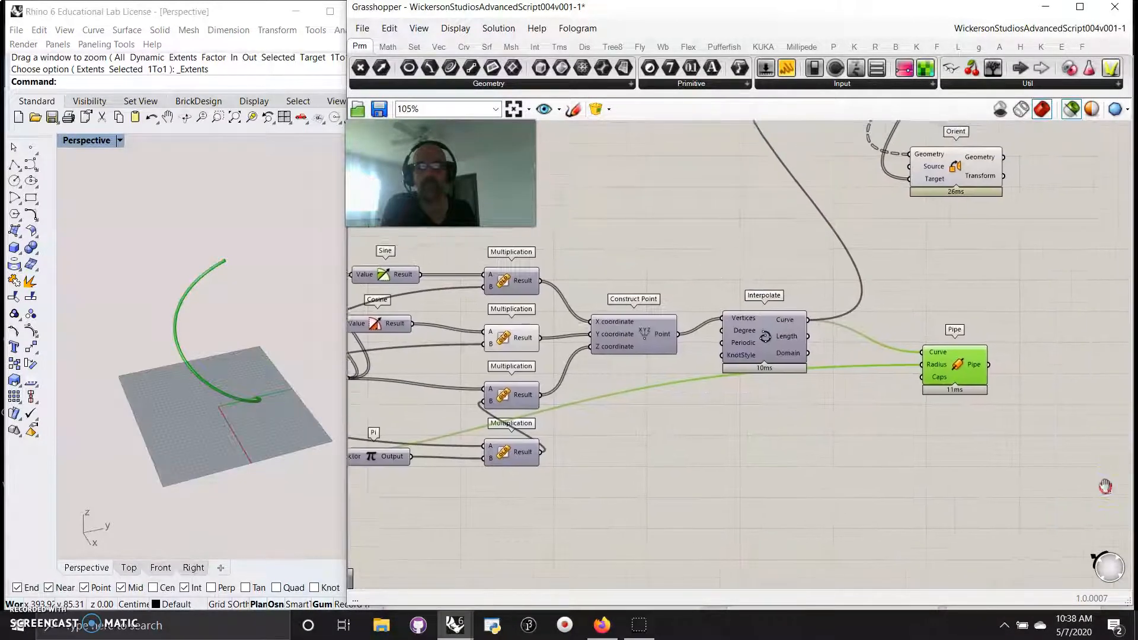
pyautogui.click(969, 371)
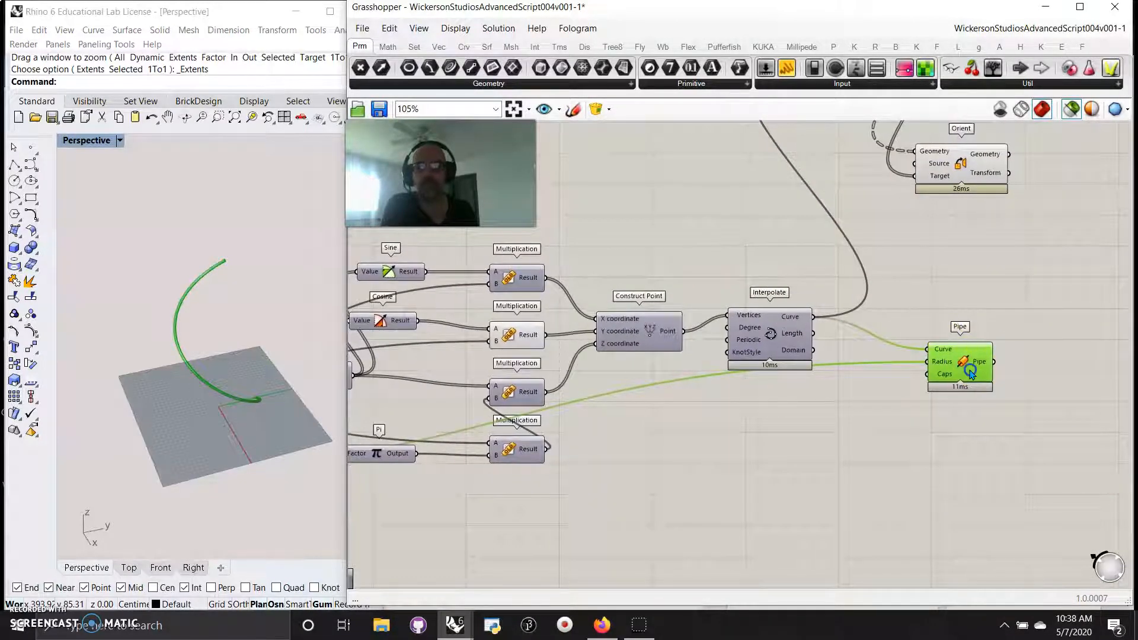
pyautogui.click(773, 336)
pyautogui.moveTo(777, 339); pyautogui.dragTo(828, 357)
pyautogui.moveTo(768, 436); pyautogui.dragTo(873, 489, button='right')
pyautogui.moveTo(956, 249); pyautogui.dragTo(843, 421, button='right')
pyautogui.moveTo(837, 300); pyautogui.dragTo(823, 308)
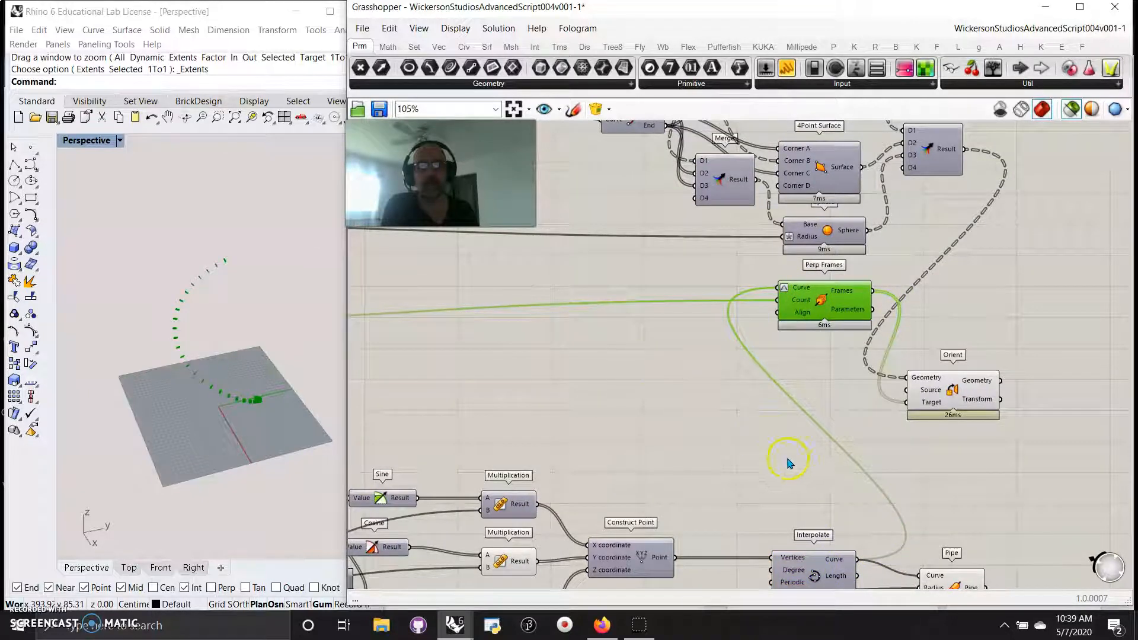
# Move Orient up beside Perp Frames, and shift Construct Point and the Multiplication components closer to Interpolate
pyautogui.moveTo(780, 453); pyautogui.dragTo(782, 407, button='right')
pyautogui.moveTo(933, 320); pyautogui.dragTo(974, 236)
pyautogui.click(813, 493)
pyautogui.moveTo(735, 559); pyautogui.dragTo(906, 446, button='right')
pyautogui.moveTo(788, 372); pyautogui.dragTo(866, 372)
pyautogui.moveTo(723, 551); pyautogui.dragTo(655, 263)
pyautogui.moveTo(659, 370); pyautogui.dragTo(747, 377)
# Shift Sine, Cosine, the lower Pi, Range and Construct Domain toward the Multiplication components
pyautogui.moveTo(637, 466); pyautogui.dragTo(765, 475, button='right')
pyautogui.moveTo(701, 397); pyautogui.dragTo(686, 290)
pyautogui.click(697, 407)
pyautogui.moveTo(711, 409); pyautogui.dragTo(766, 331)
pyautogui.moveTo(669, 502); pyautogui.dragTo(750, 500)
pyautogui.moveTo(604, 428); pyautogui.dragTo(645, 415)
pyautogui.moveTo(532, 364); pyautogui.dragTo(541, 372)
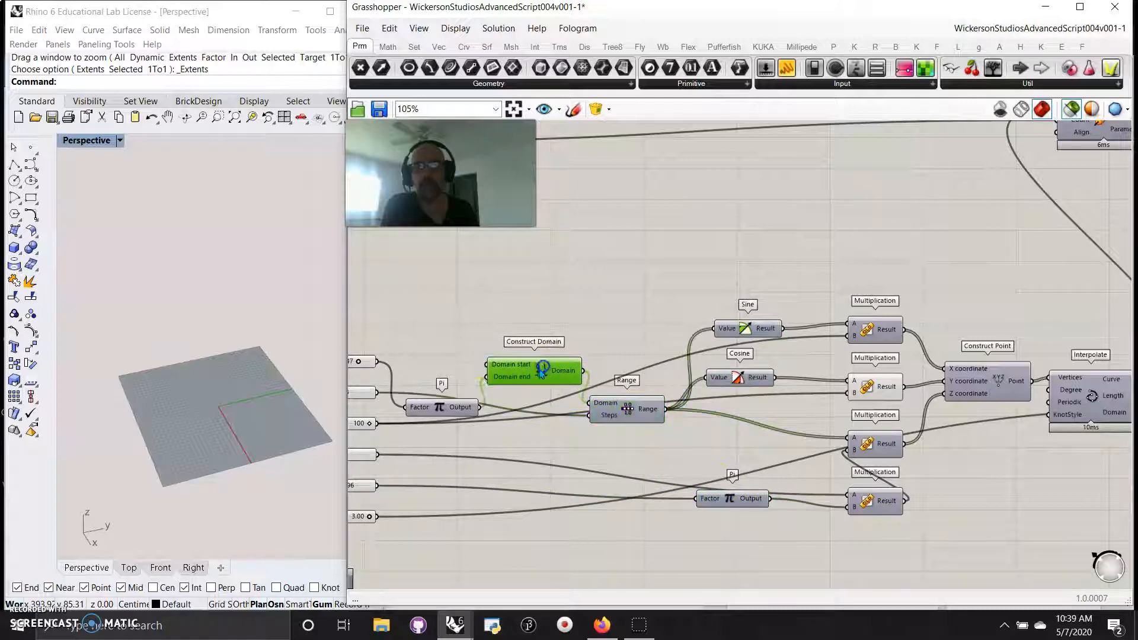
pyautogui.click(468, 409)
# Turn off the selected-only preview and set the fourth number slider of the curve definition to 12
pyautogui.moveTo(503, 488); pyautogui.dragTo(727, 452, button='right')
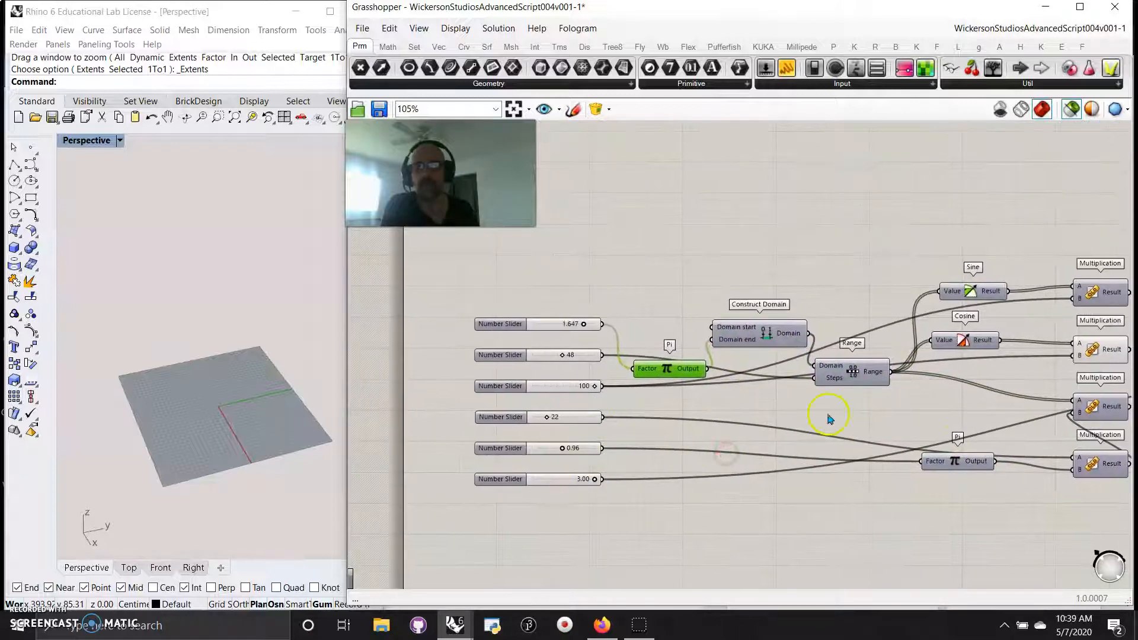
pyautogui.click(1078, 117)
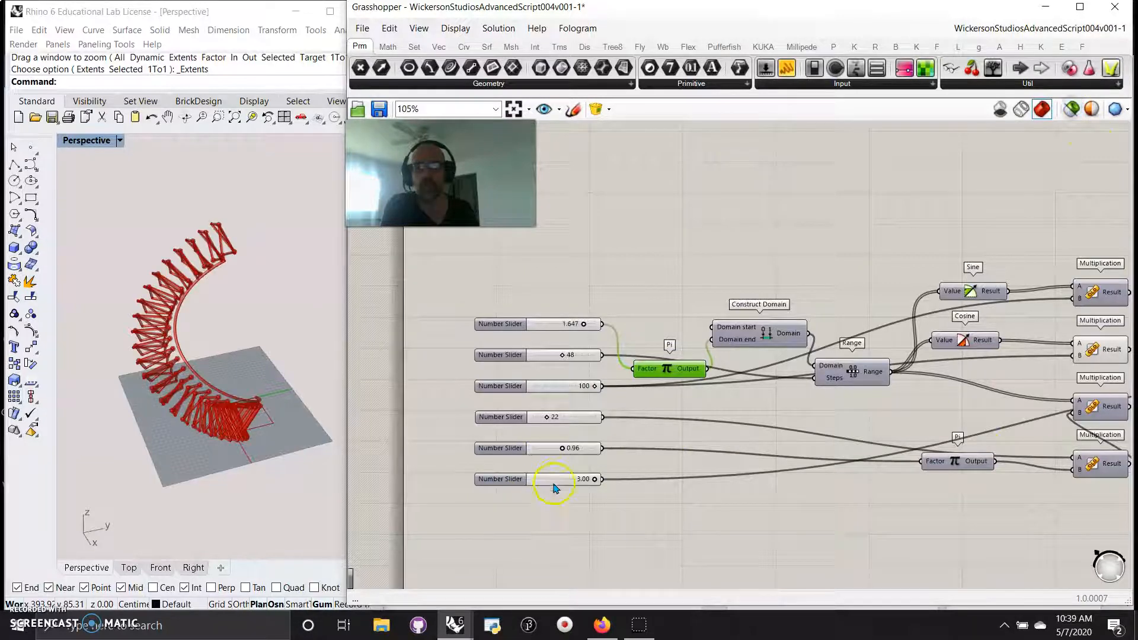
pyautogui.scroll(3, 572, 477)
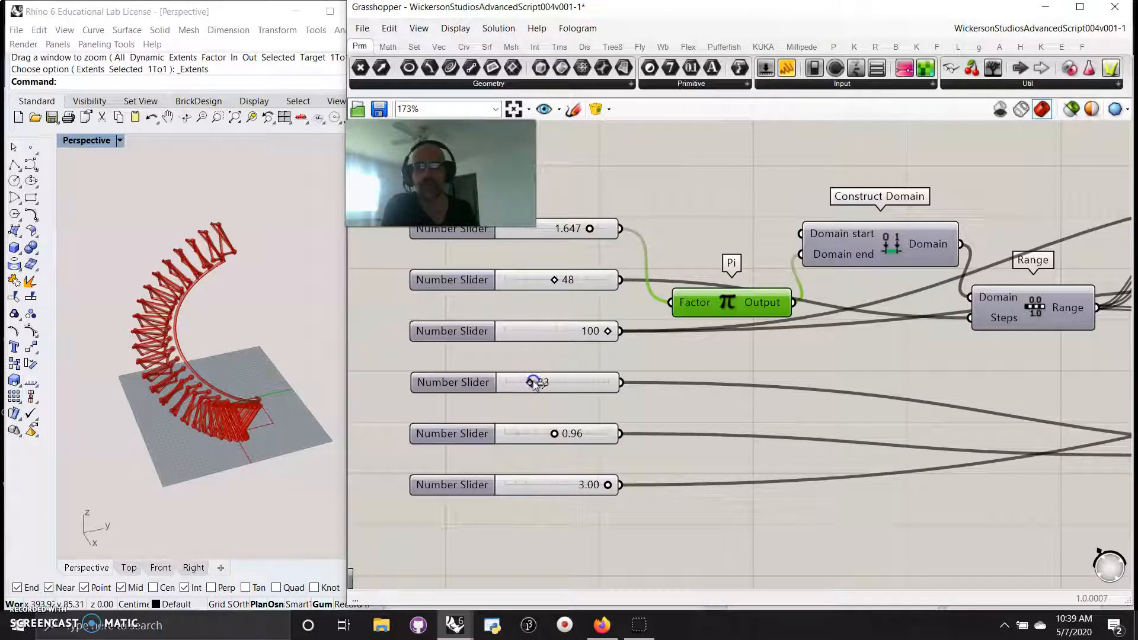
pyautogui.moveTo(536, 384); pyautogui.dragTo(519, 387)
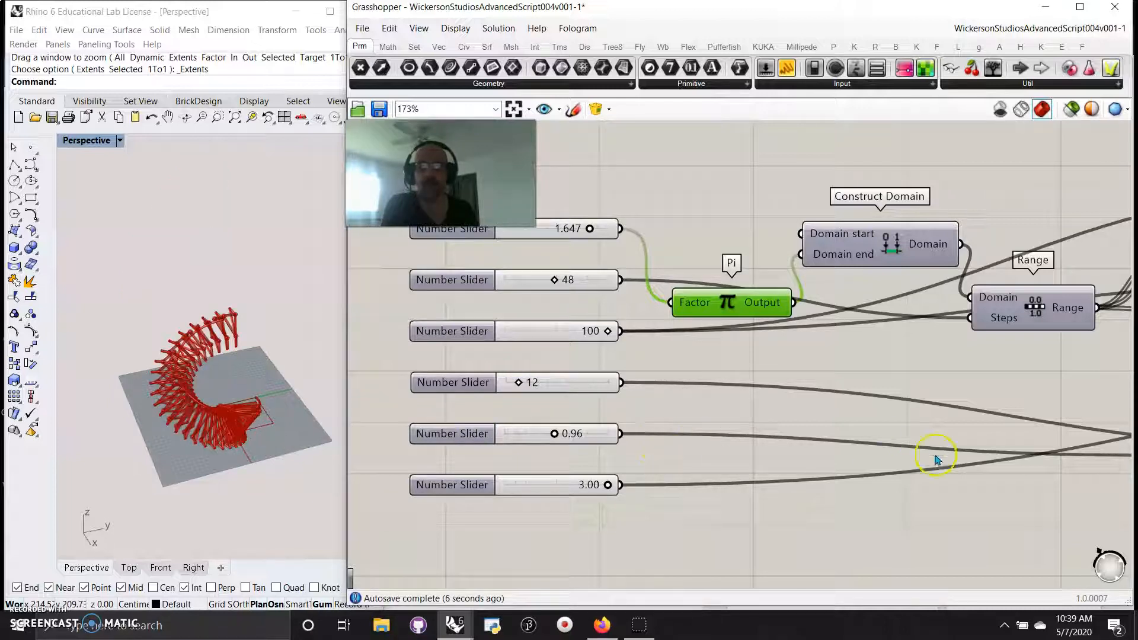
pyautogui.moveTo(1020, 371); pyautogui.dragTo(557, 443, button='right')
pyautogui.scroll(5, 185, 380)
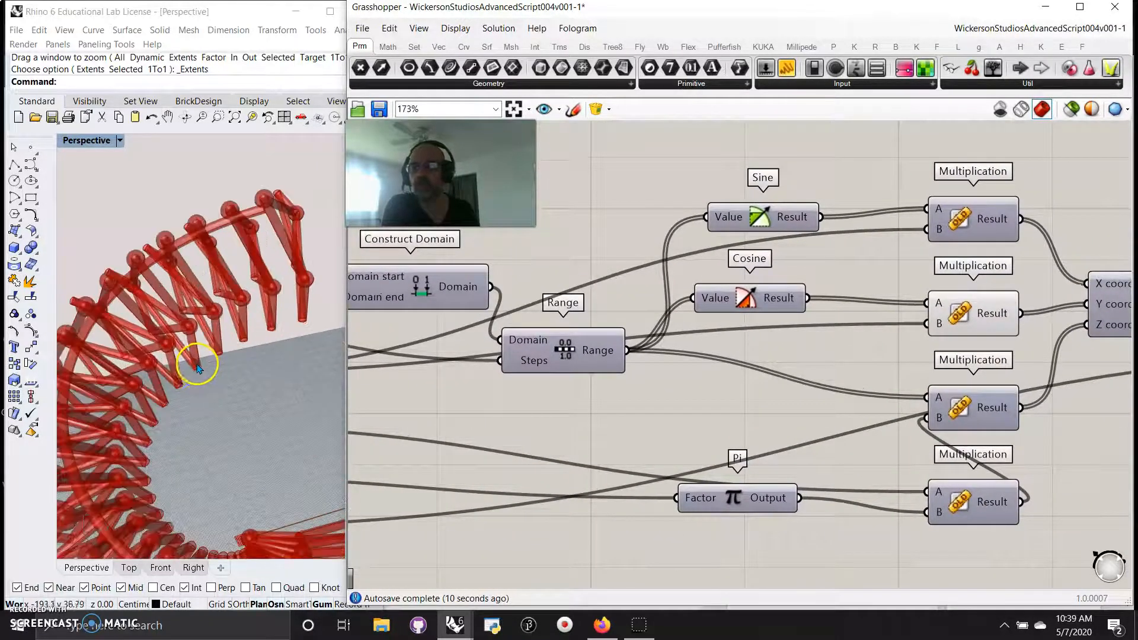
pyautogui.scroll(-5, 176, 357)
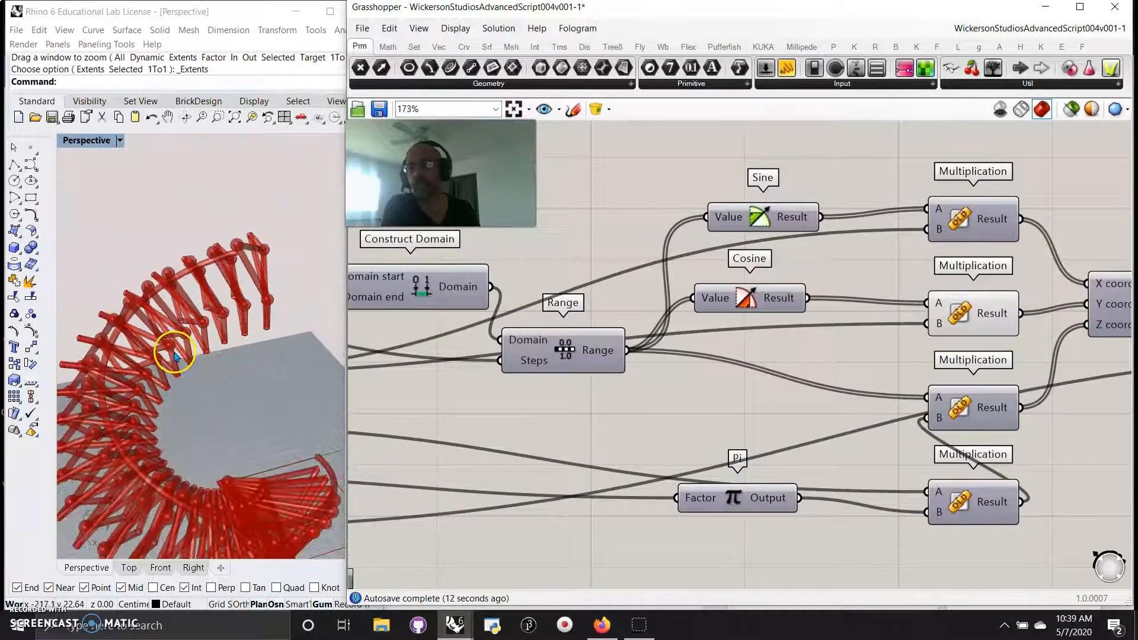
pyautogui.moveTo(176, 358); pyautogui.dragTo(642, 444, button='right')
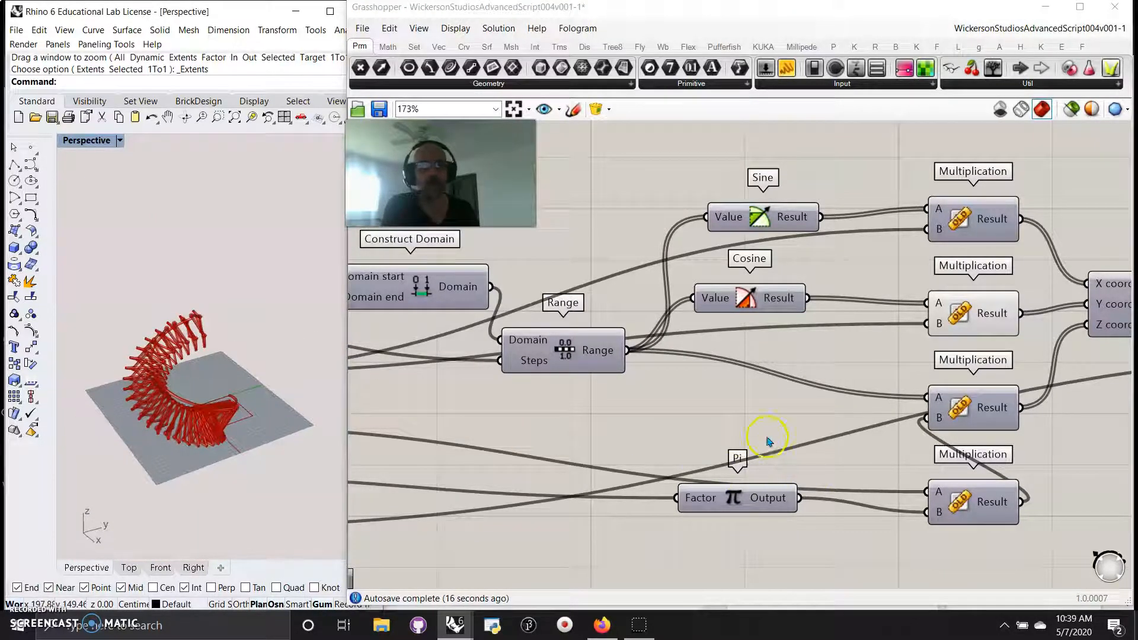
# Move Pipe clear of Interpolate, and convert all components from the first Pi through Interpolate into a single cluster
pyautogui.scroll(-6, 768, 442)
pyautogui.moveTo(666, 516); pyautogui.dragTo(859, 482, button='right')
pyautogui.scroll(-1, 858, 482)
pyautogui.moveTo(1058, 396); pyautogui.dragTo(1079, 387)
pyautogui.click(1002, 461)
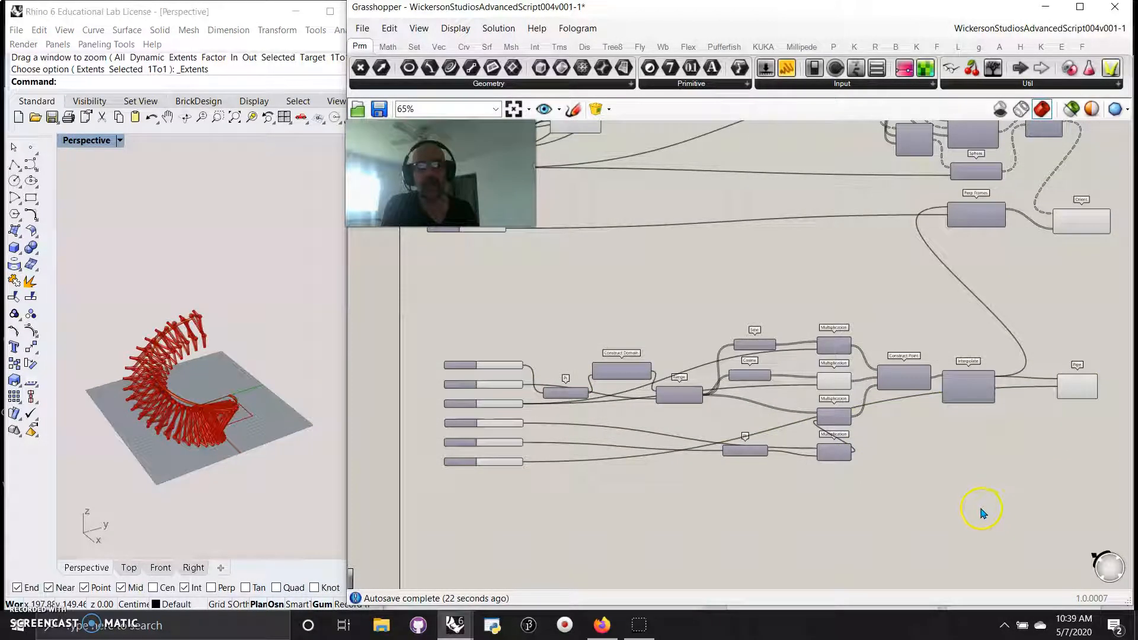
pyautogui.moveTo(1016, 515); pyautogui.dragTo(538, 303)
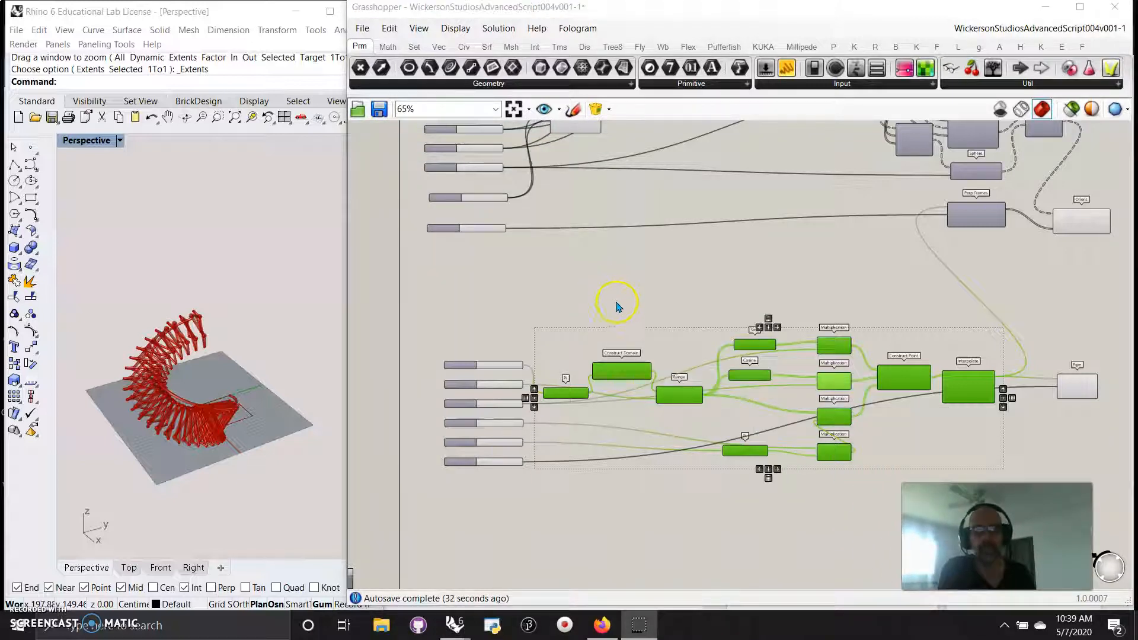
pyautogui.middleClick(592, 279)
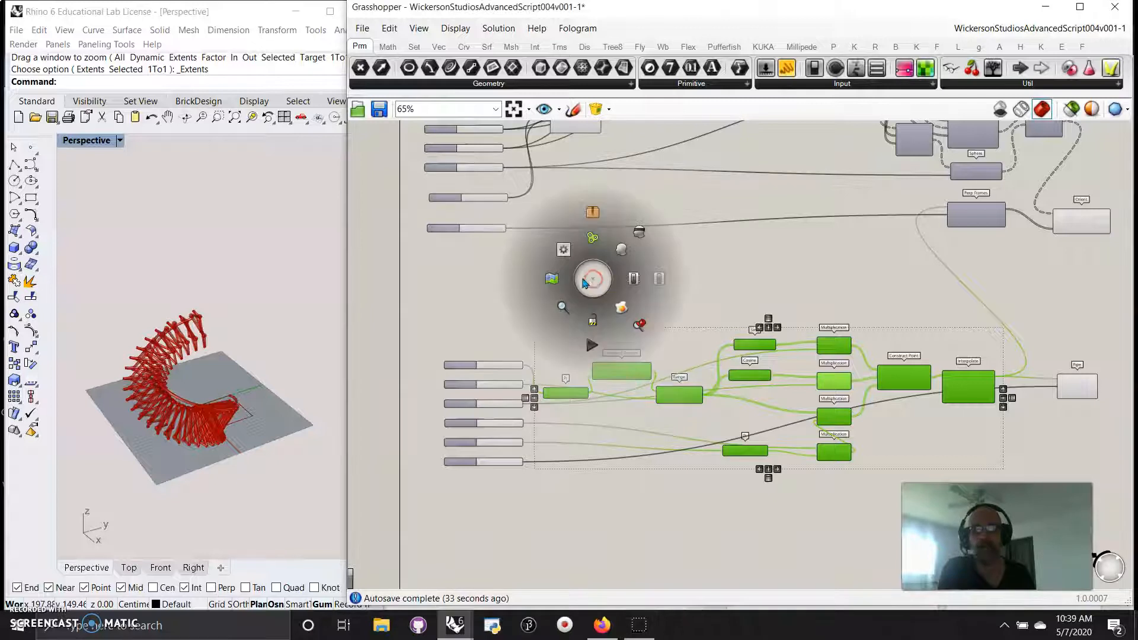
pyautogui.click(592, 213)
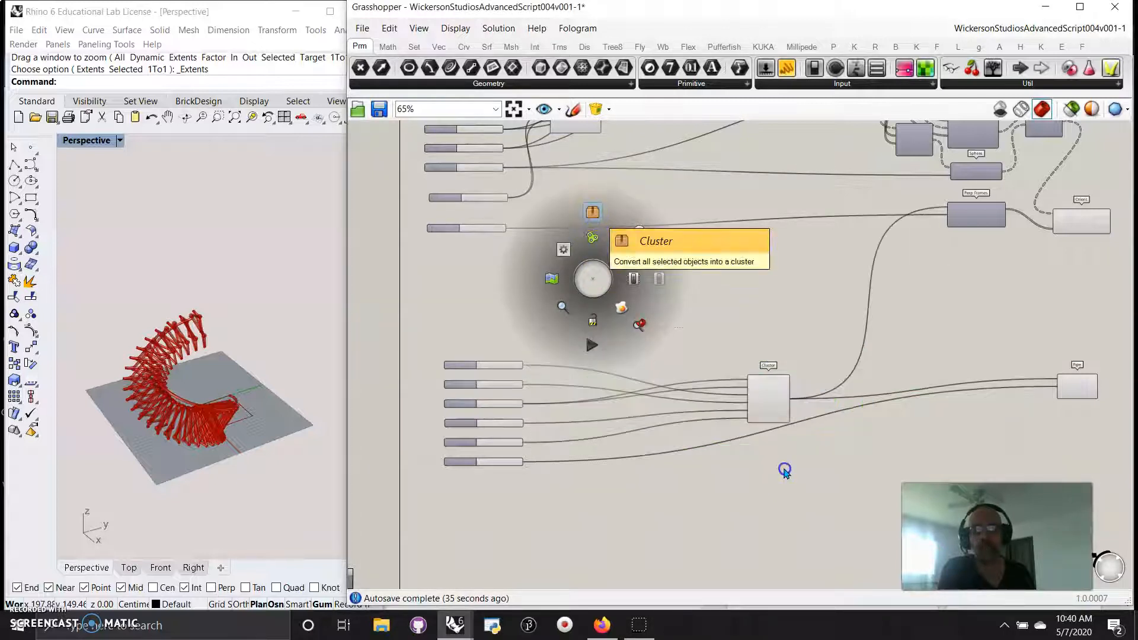
# Move the Pipe component and the six number sliders closer to the new cluster
pyautogui.scroll(3, 785, 415)
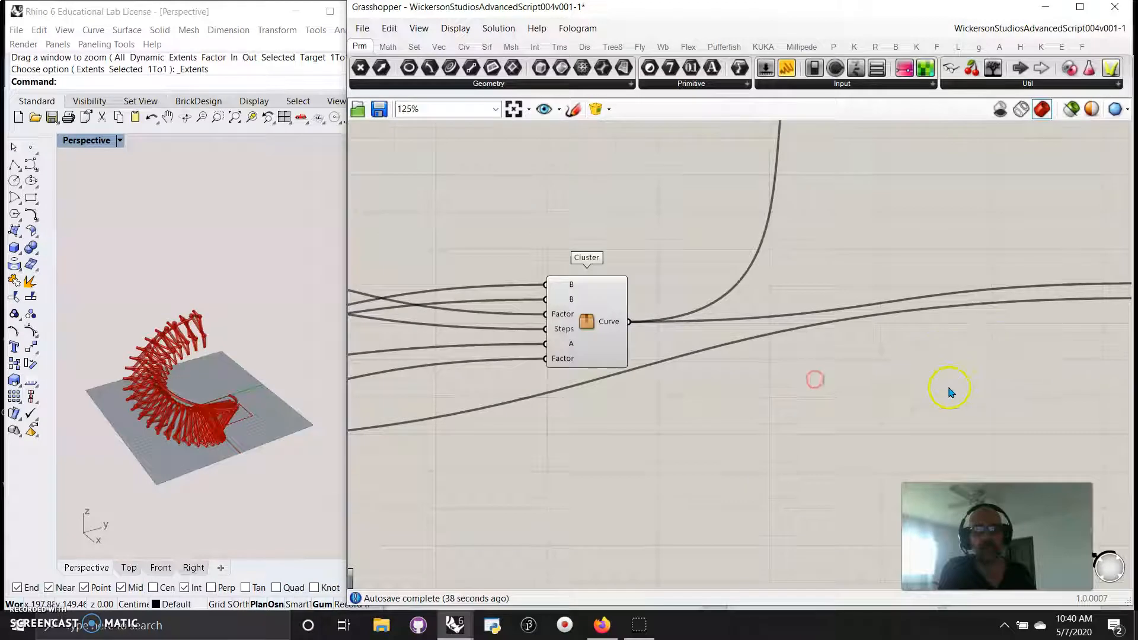
pyautogui.moveTo(927, 388); pyautogui.dragTo(764, 382, button='right')
pyautogui.moveTo(1004, 293); pyautogui.dragTo(599, 349)
pyautogui.moveTo(357, 522); pyautogui.dragTo(745, 500, button='right')
pyautogui.moveTo(534, 497); pyautogui.dragTo(777, 500, button='right')
pyautogui.moveTo(609, 503); pyautogui.dragTo(395, 194)
pyautogui.moveTo(454, 237); pyautogui.dragTo(793, 237)
pyautogui.moveTo(1028, 441); pyautogui.dragTo(736, 442, button='right')
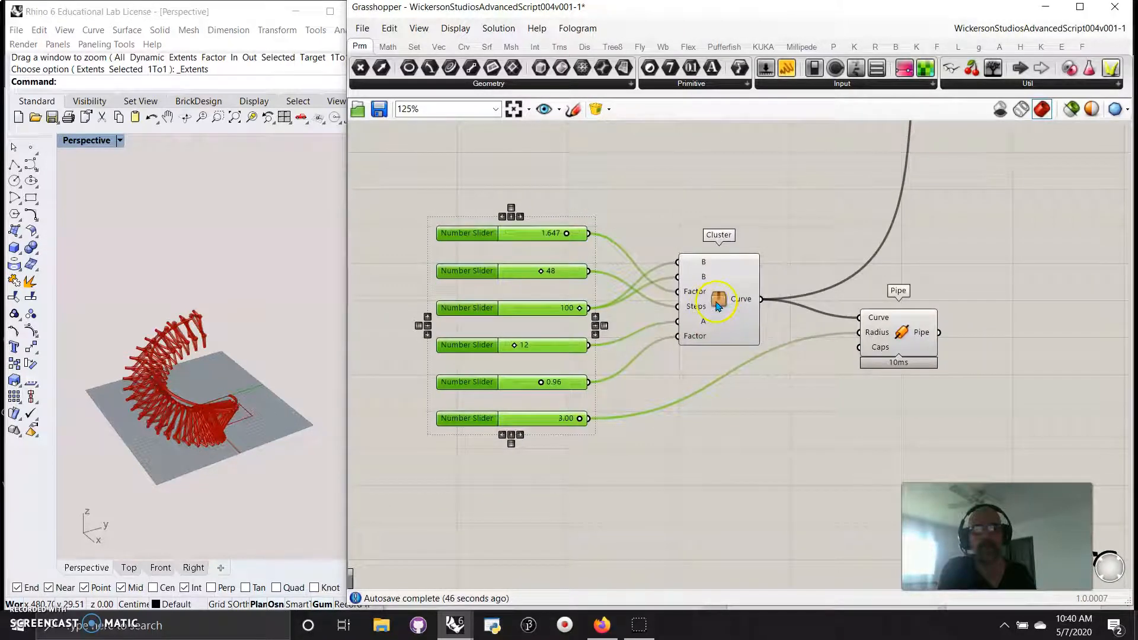
# Create a user object from the cluster, named MyFavoriteTrig001, in the Maths category and Trig sub-category
pyautogui.moveTo(717, 305)
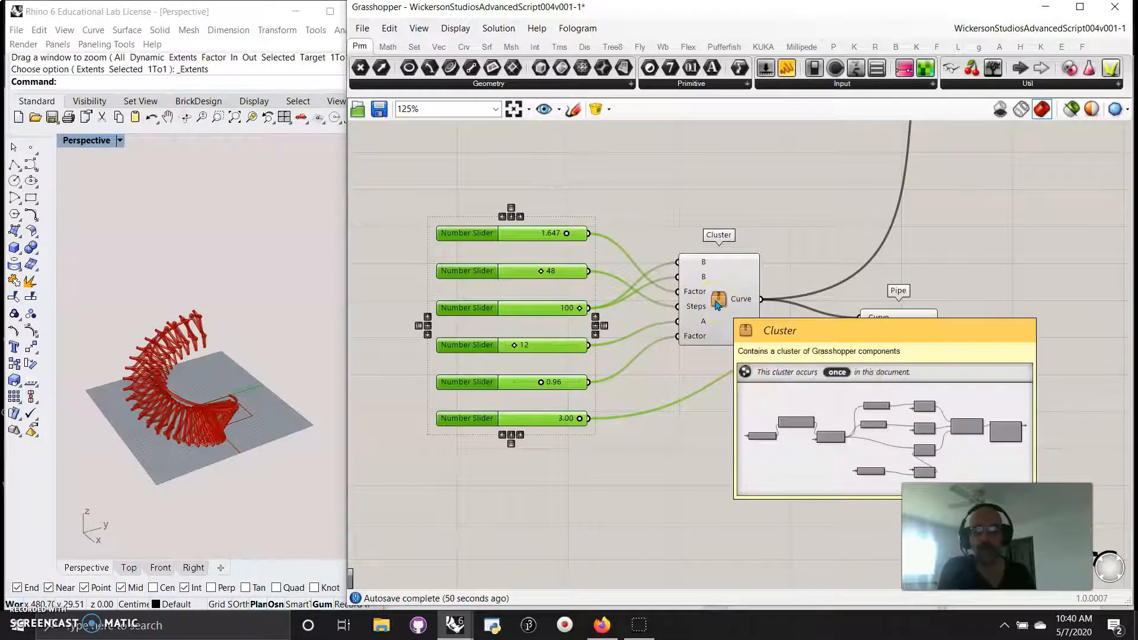
pyautogui.click(717, 305)
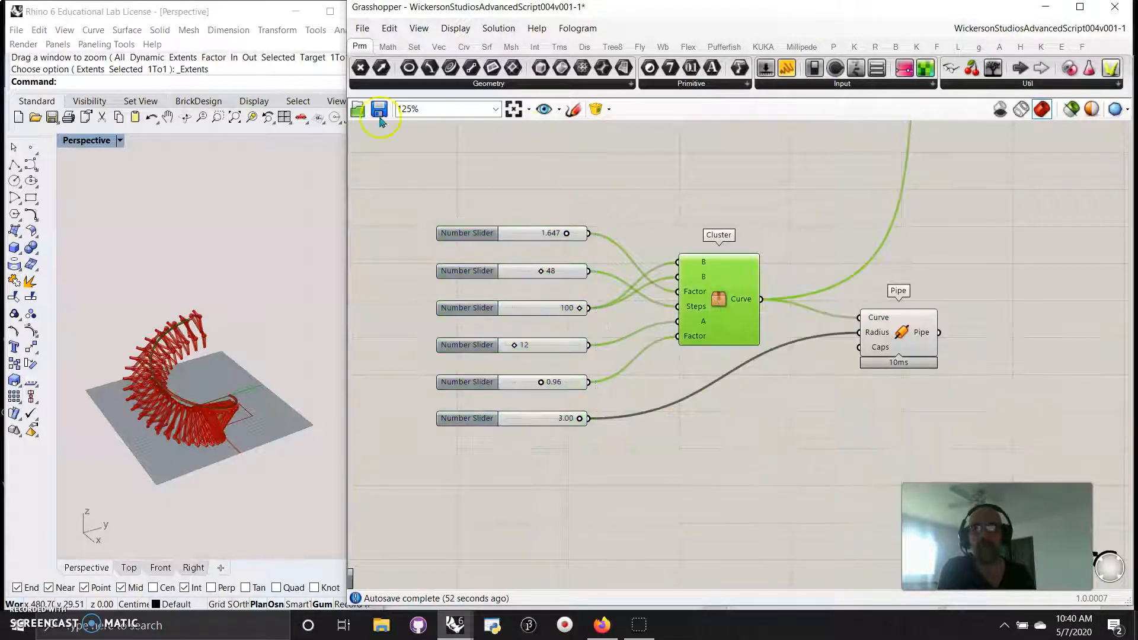
pyautogui.click(362, 29)
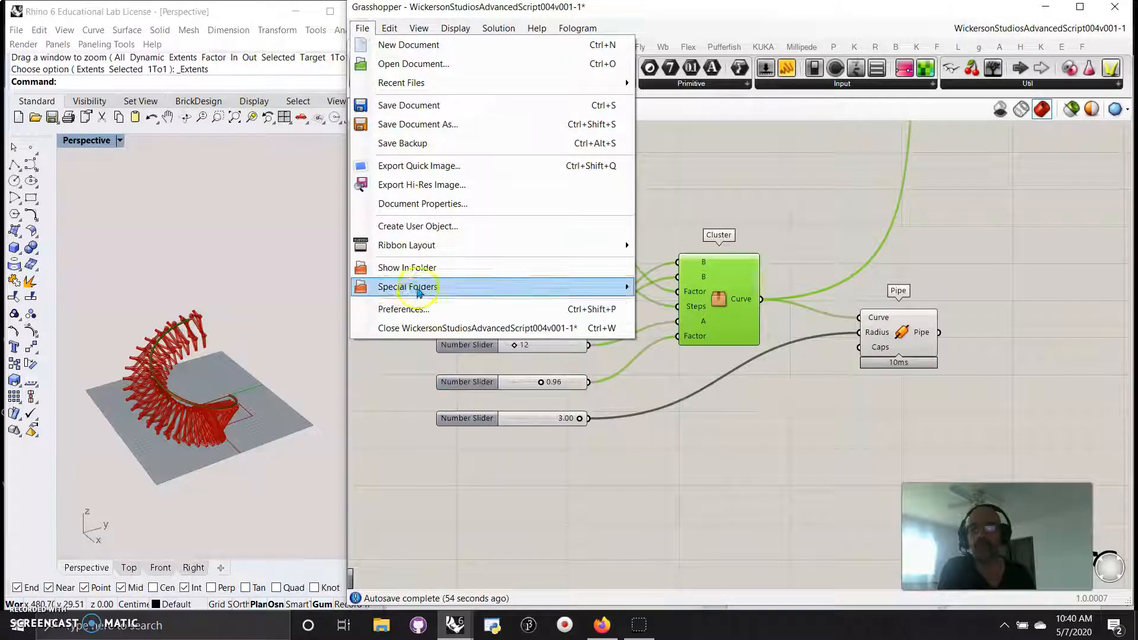
pyautogui.click(401, 230)
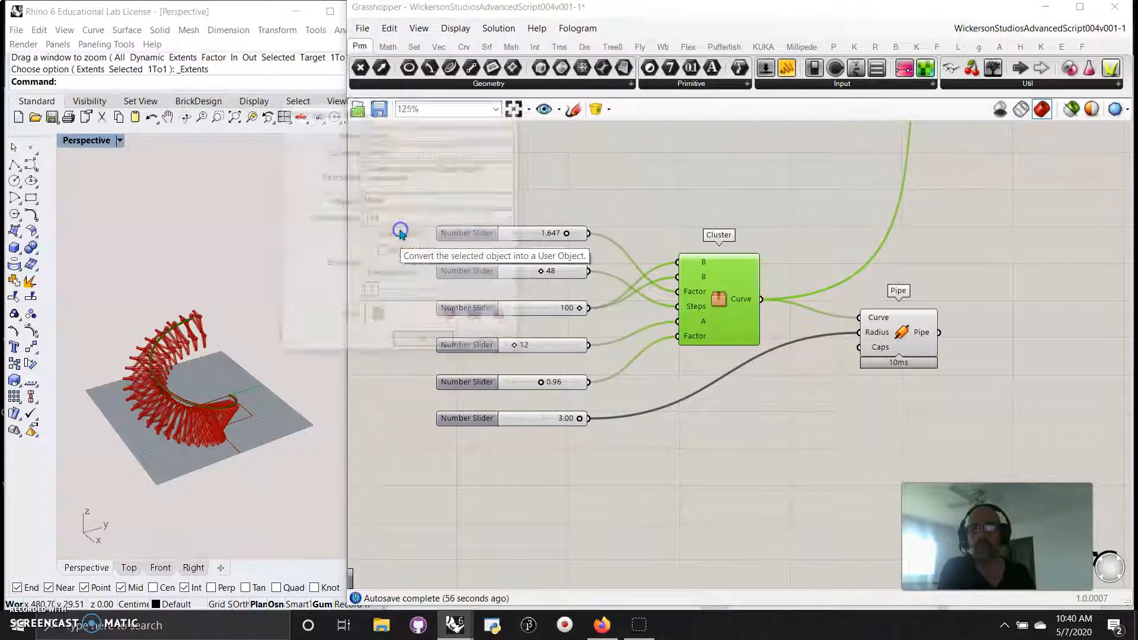
pyautogui.write('f')
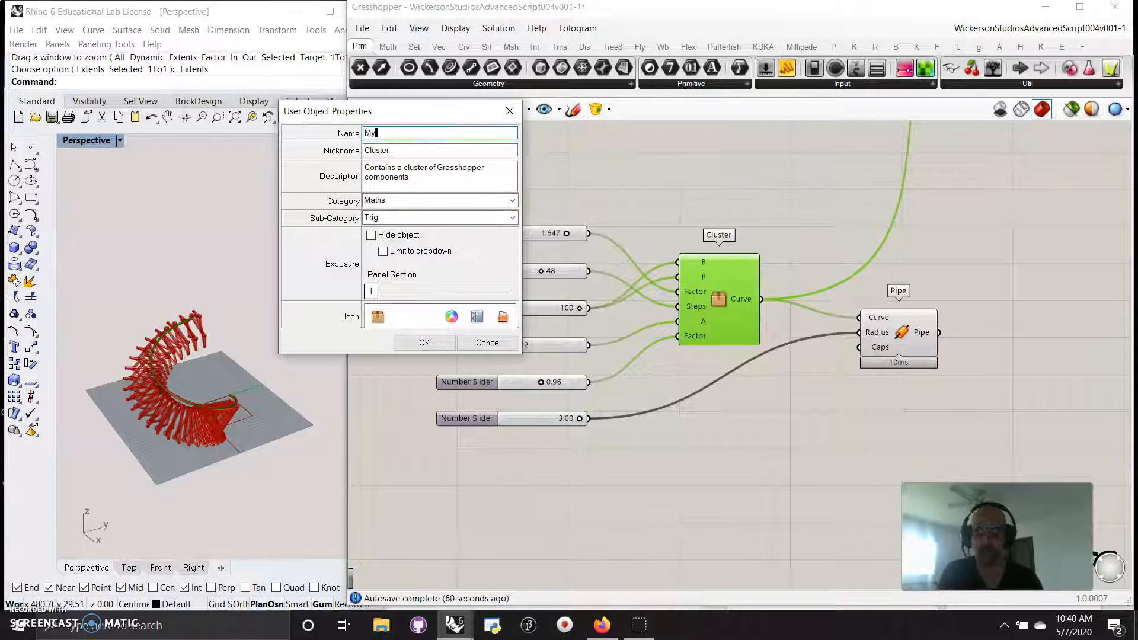
pyautogui.write('yFavoriteTri')
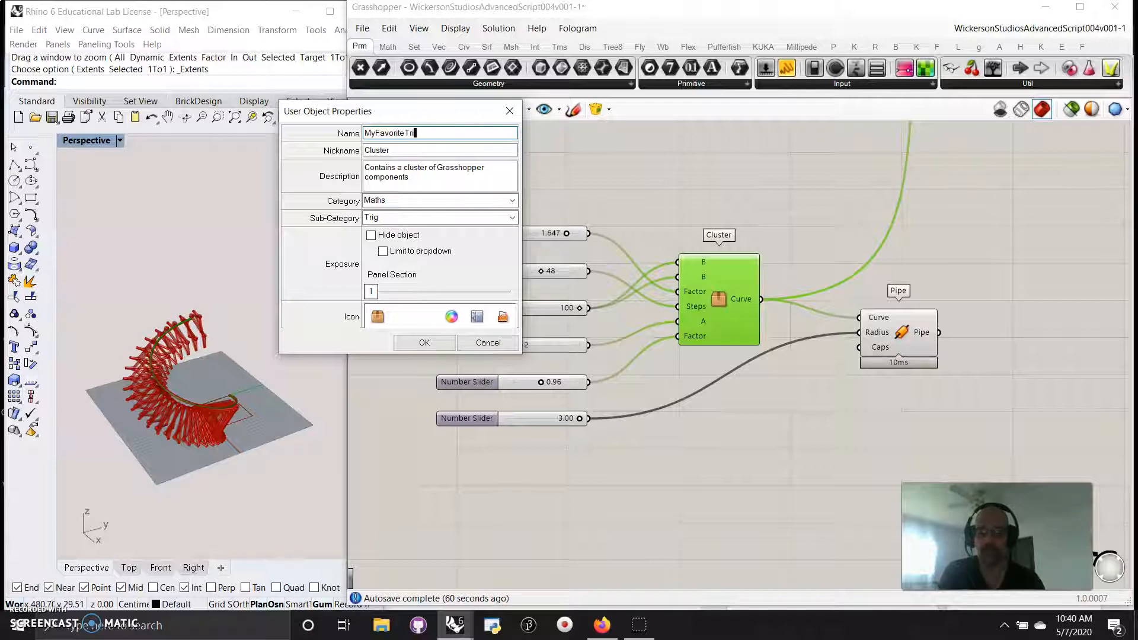
pyautogui.write('g001')
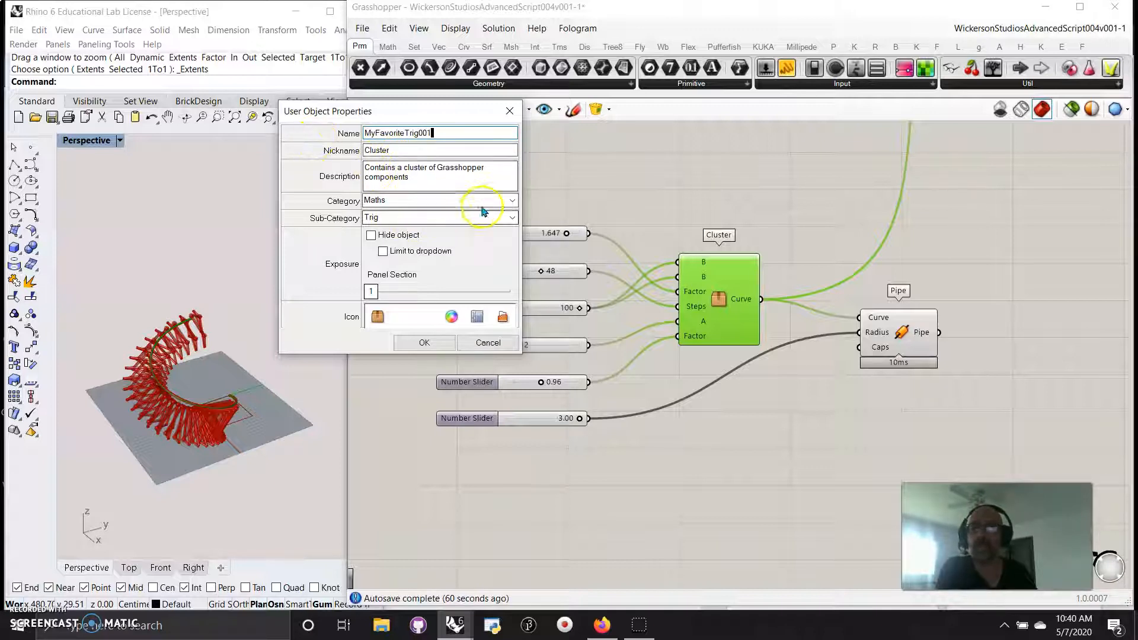
pyautogui.click(424, 343)
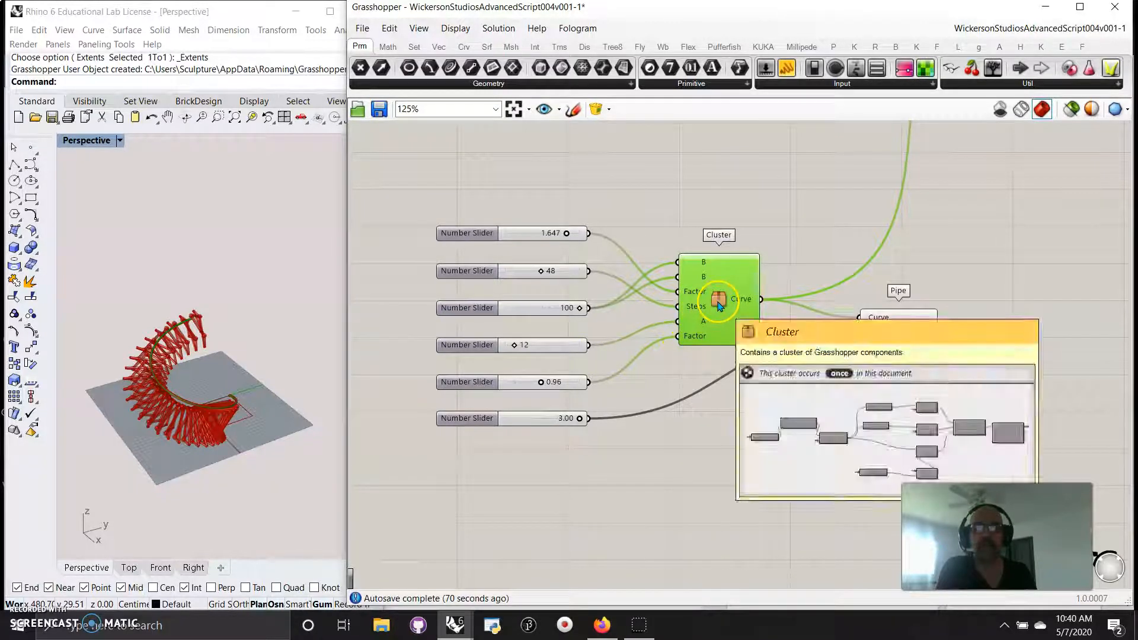
# Place a MyFavoriteTrig001 component from the Math Trig group on the canvas below the original cluster
pyautogui.moveTo(343, 219); pyautogui.dragTo(345, 270)
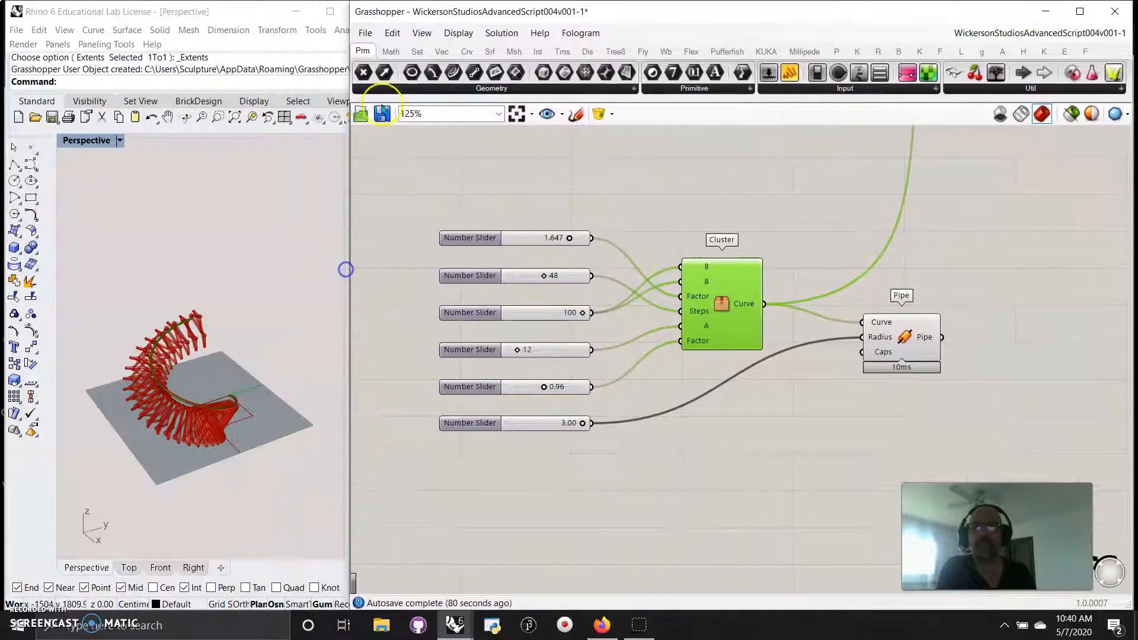
pyautogui.click(390, 51)
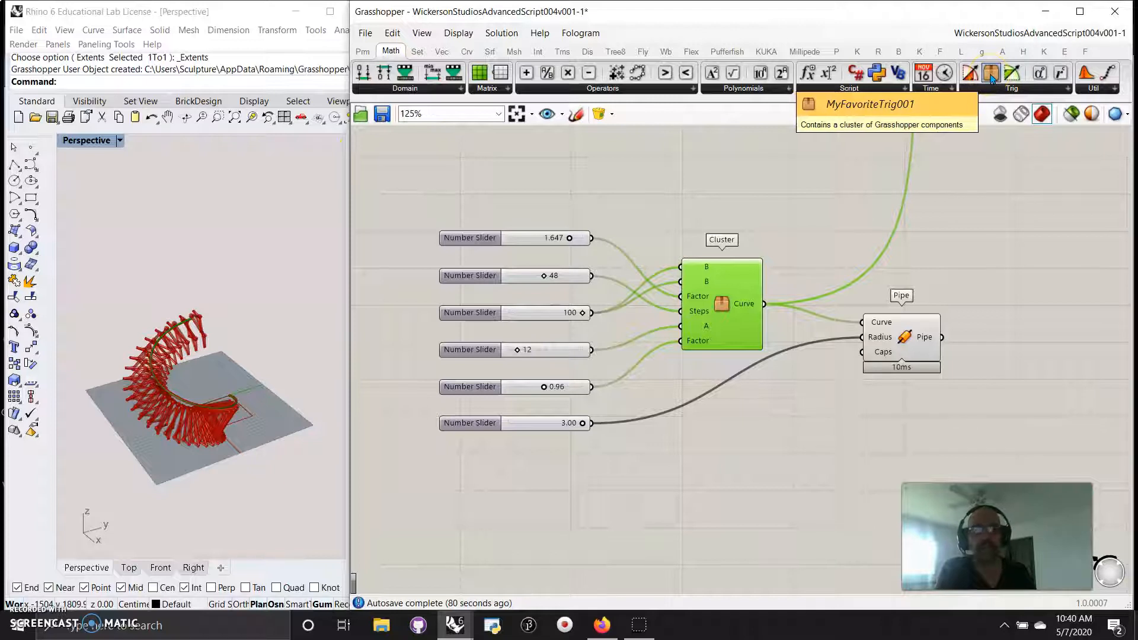
pyautogui.moveTo(877, 277); pyautogui.dragTo(828, 206, button='right')
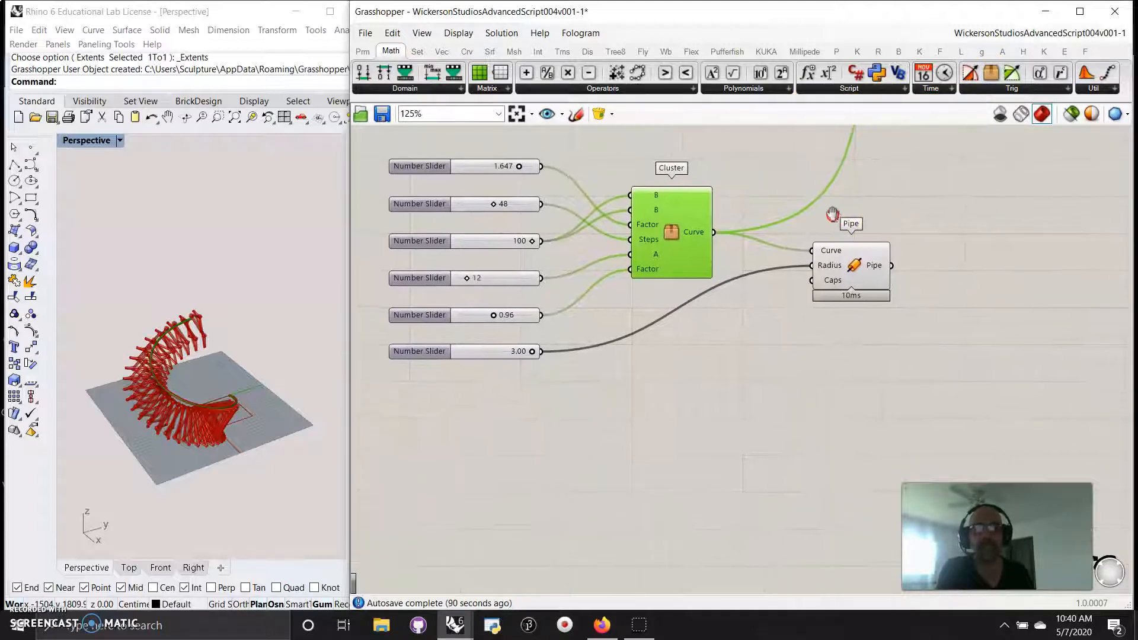
pyautogui.moveTo(991, 72); pyautogui.dragTo(738, 435)
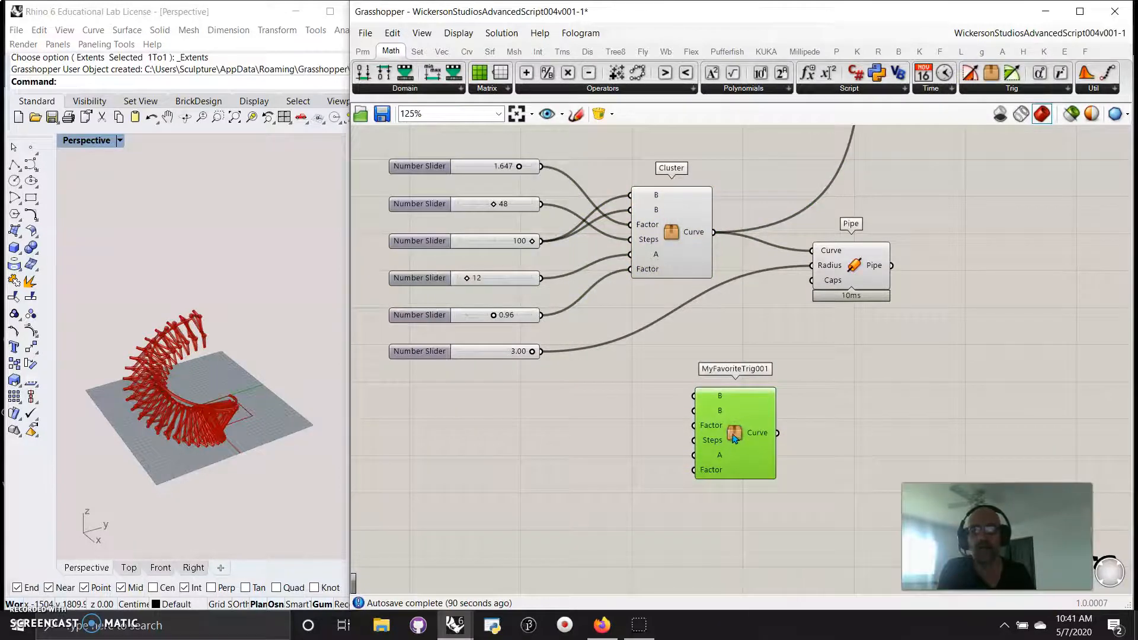
# Open the MyFavoriteTrig001 cluster definition and save and close it, and align the component directly below the original cluster
pyautogui.doubleClick(735, 436)
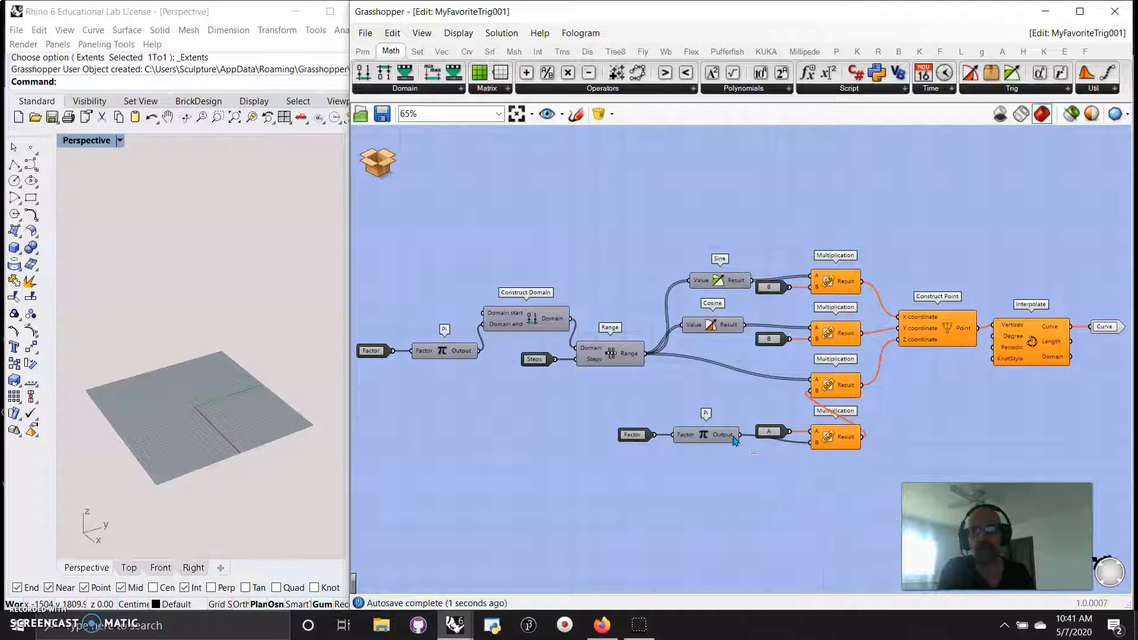
pyautogui.click(377, 163)
pyautogui.click(413, 170)
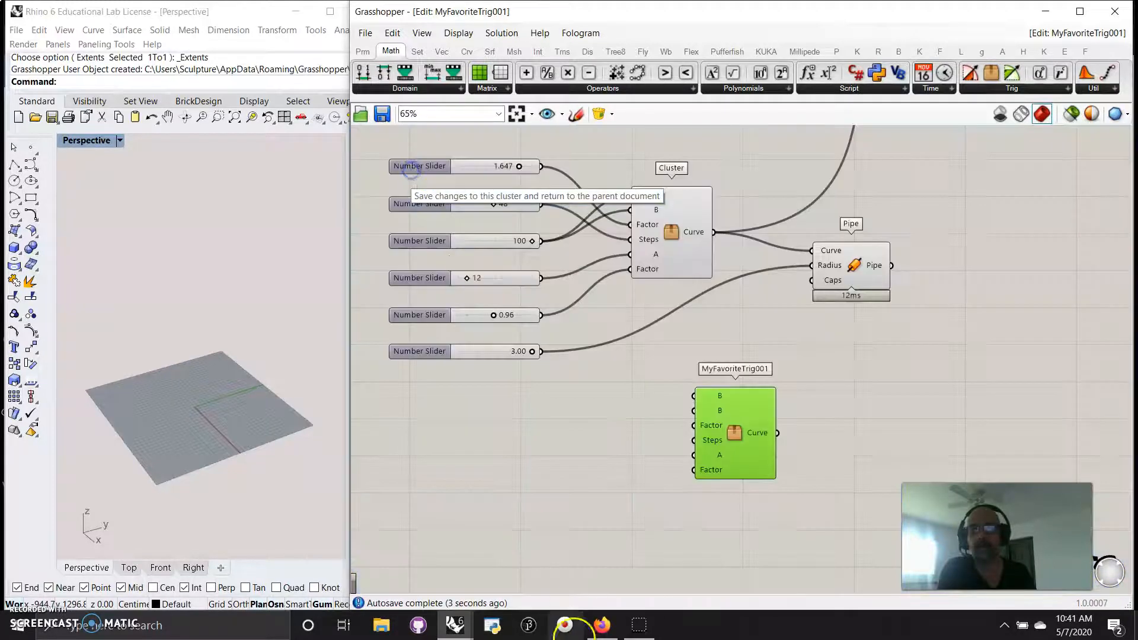
pyautogui.moveTo(738, 458); pyautogui.dragTo(662, 456)
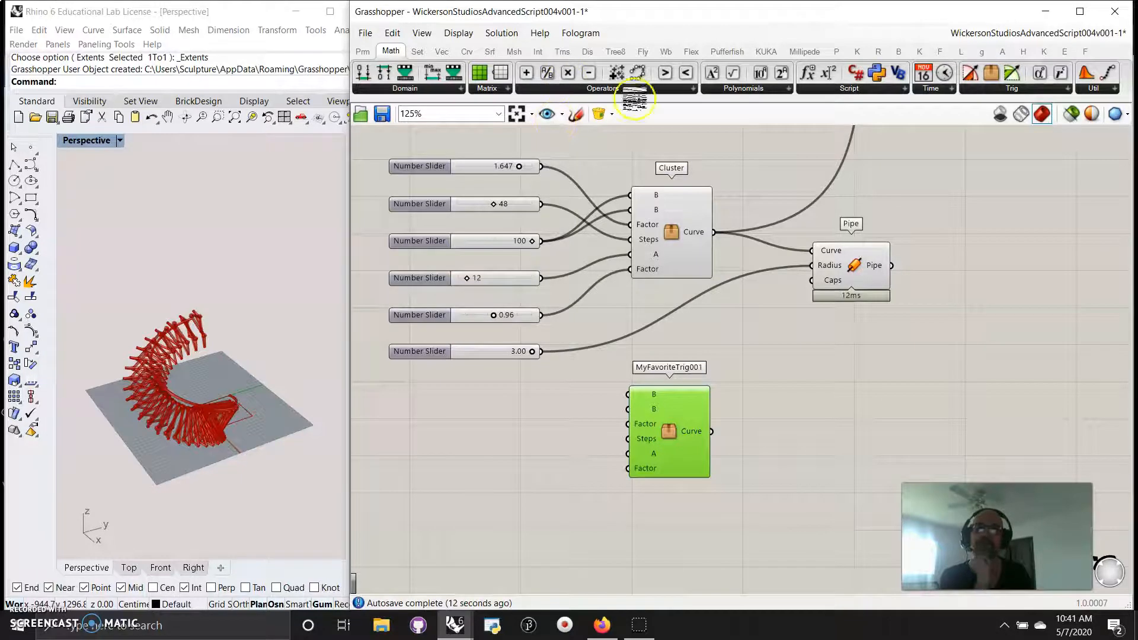
# Insert the Cupola Cart template from the Klokkenstoel set on the canvas below the MyFavoriteTrig001 component
pyautogui.click(611, 116)
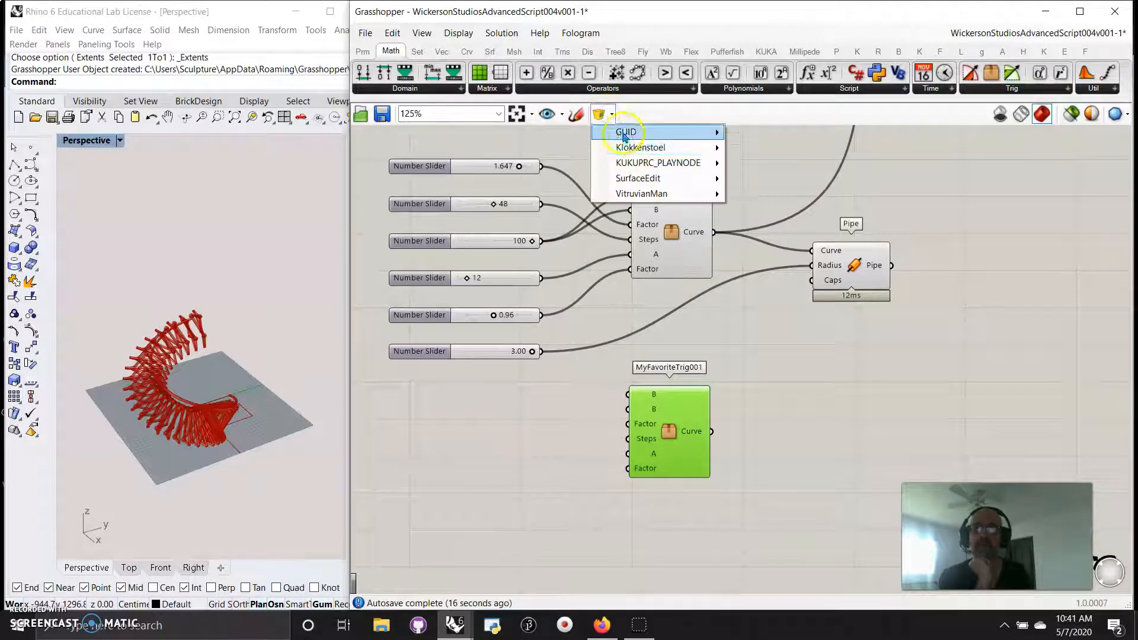
pyautogui.click(642, 150)
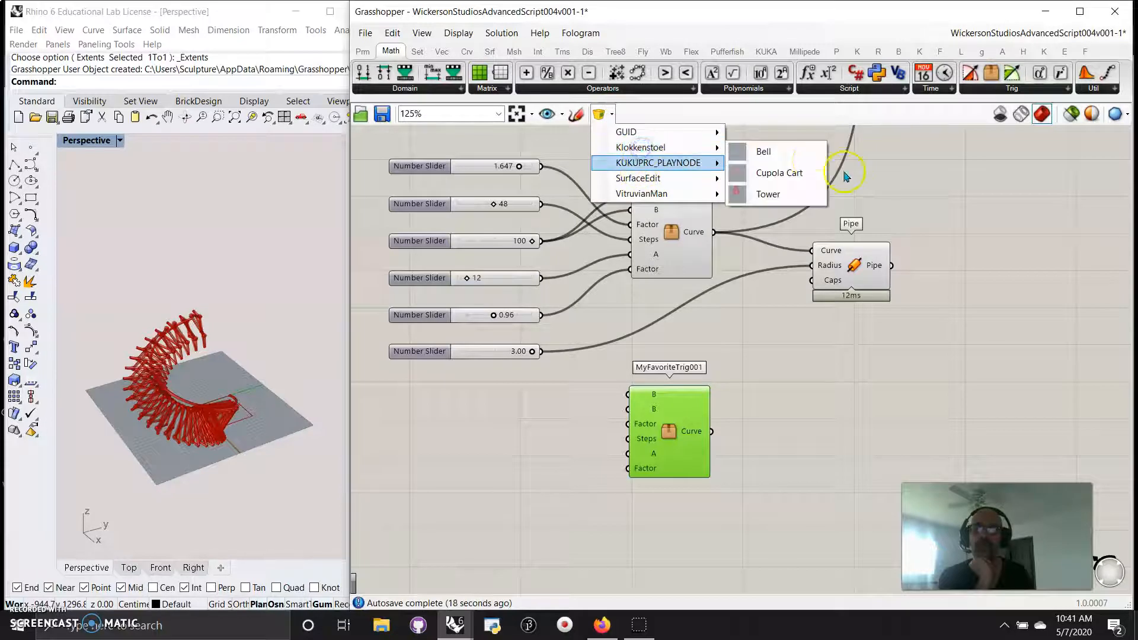
pyautogui.click(778, 172)
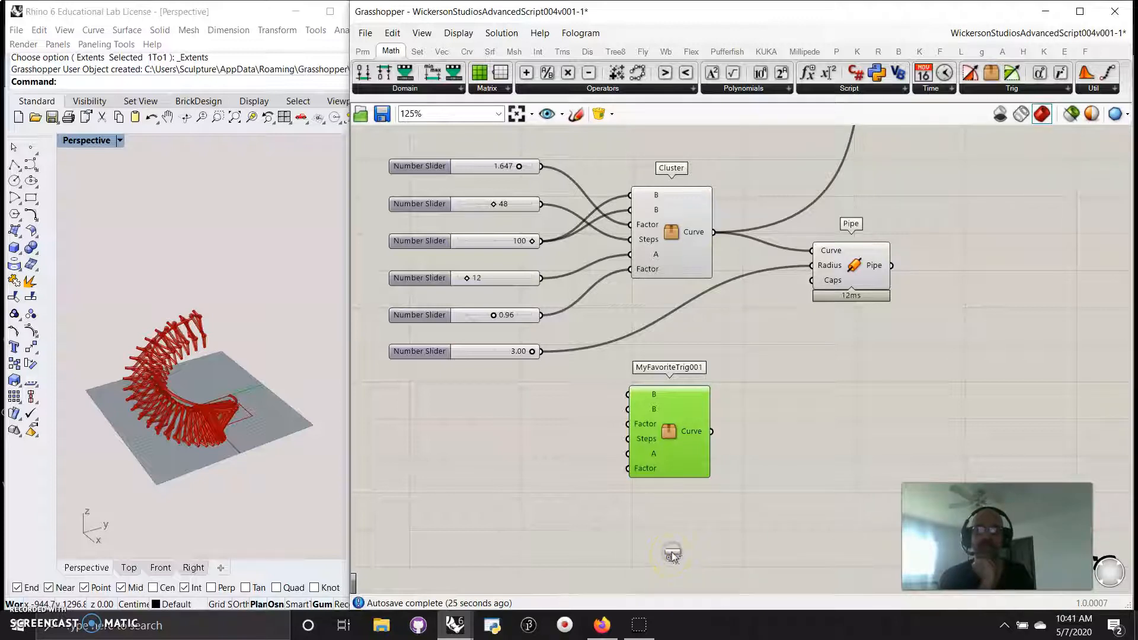
pyautogui.click(672, 554)
pyautogui.moveTo(713, 513); pyautogui.dragTo(1126, 450, button='right')
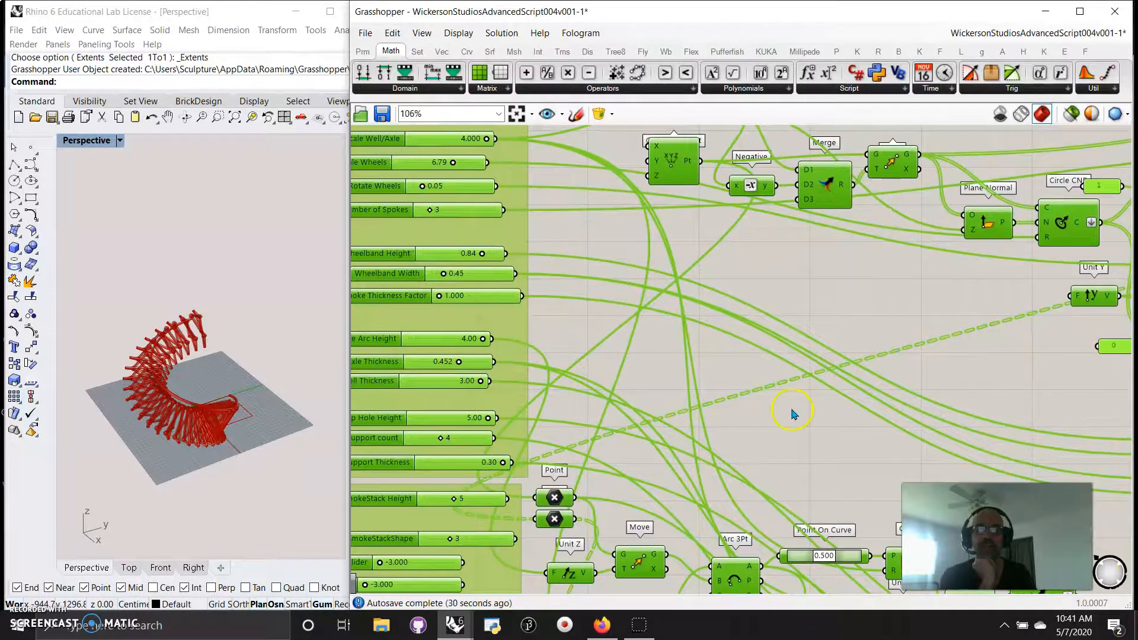
pyautogui.scroll(-6, 791, 415)
pyautogui.scroll(-1, 828, 431)
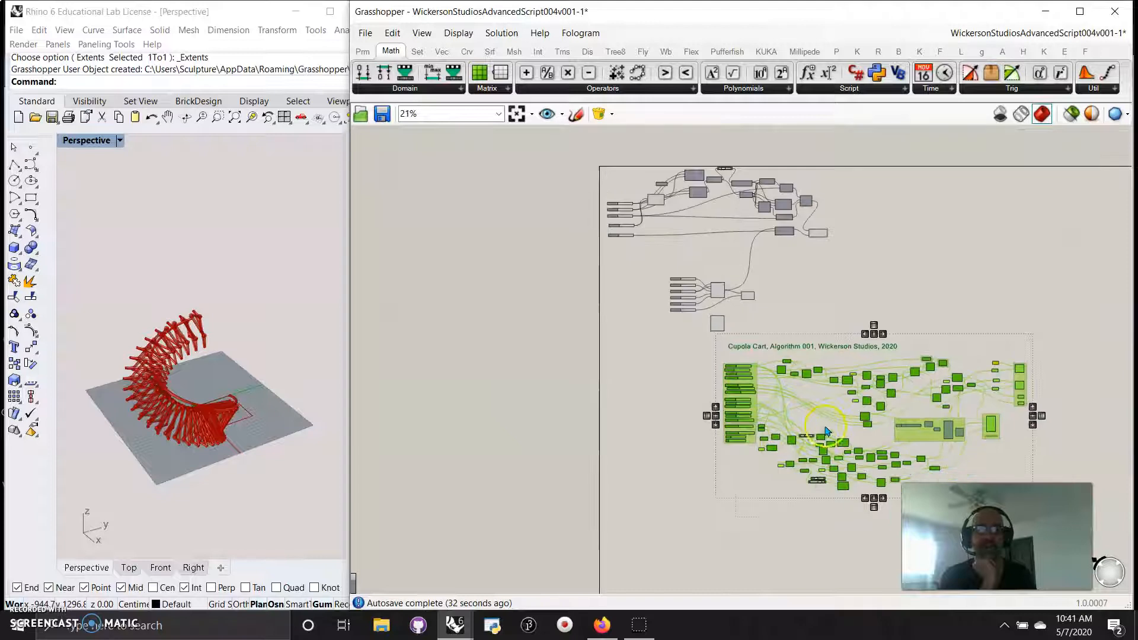
pyautogui.moveTo(855, 566); pyautogui.dragTo(682, 515, button='right')
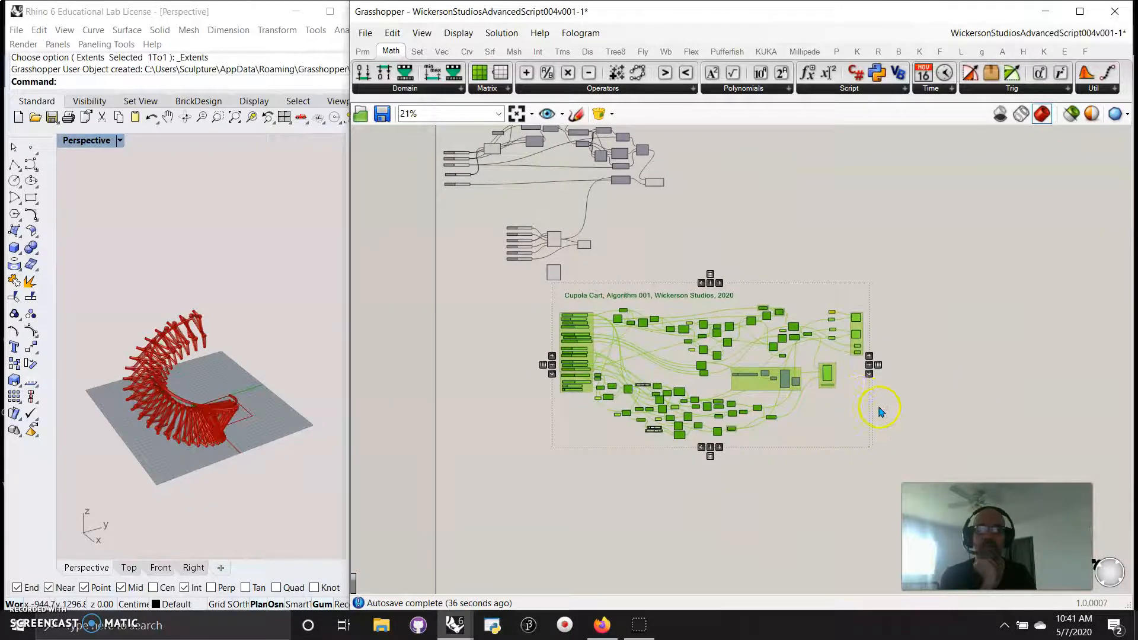
pyautogui.scroll(4, 876, 411)
pyautogui.scroll(-4, 876, 384)
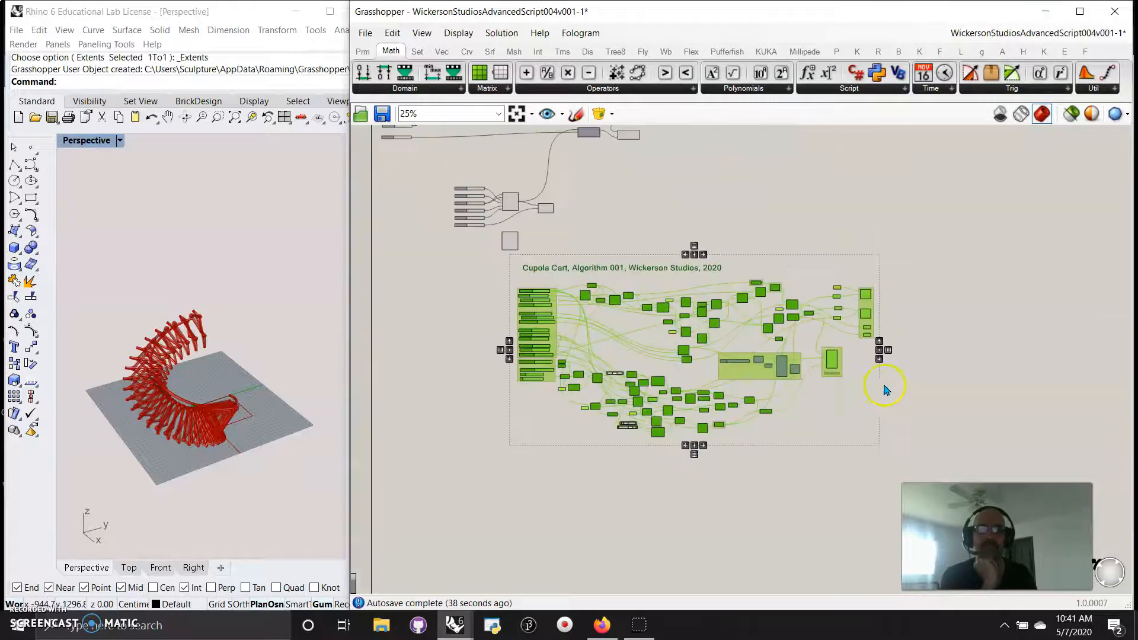
# Select the Cupola Cart's output group and turn on selected-only preview to show just its geometry in the Perspective viewport
pyautogui.moveTo(884, 392); pyautogui.dragTo(854, 270)
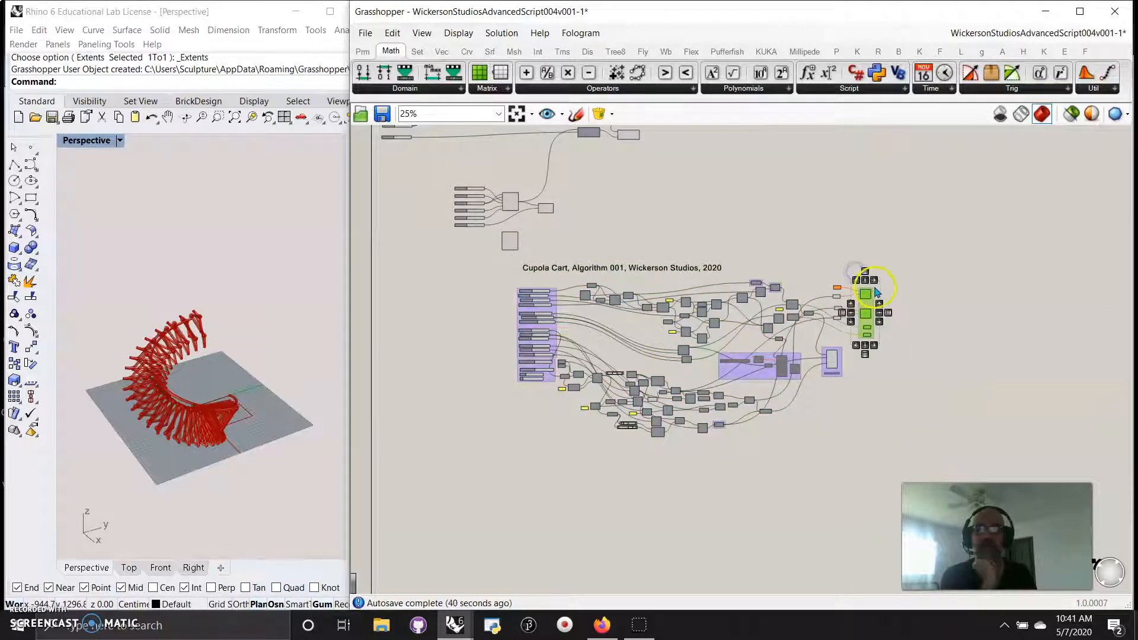
pyautogui.click(1071, 116)
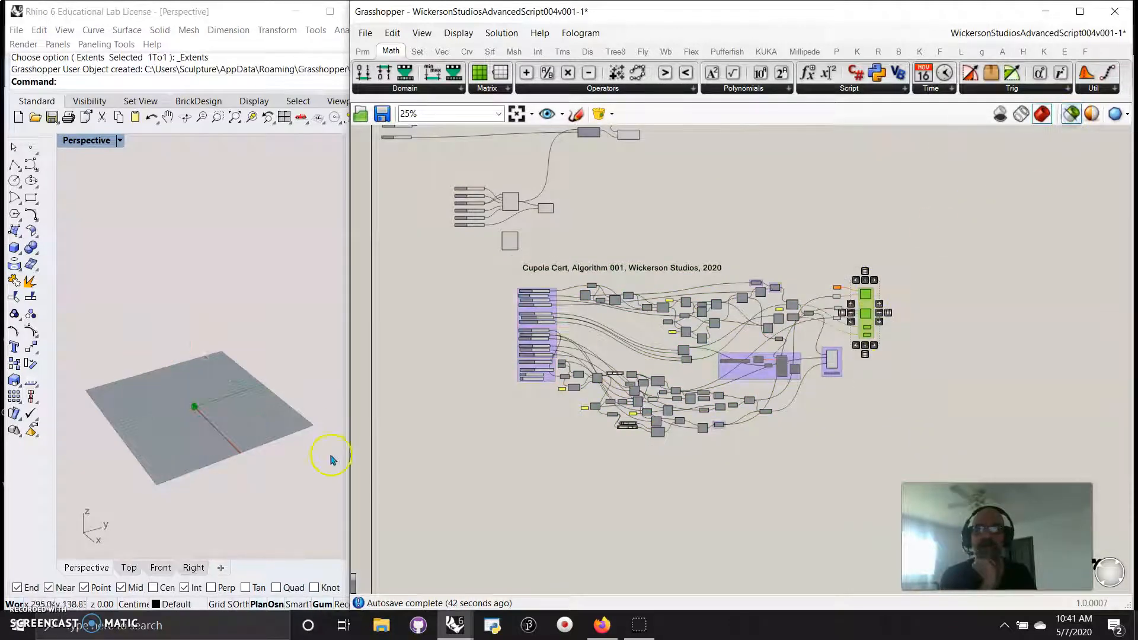
pyautogui.scroll(5, 219, 414)
pyautogui.scroll(8, 169, 413)
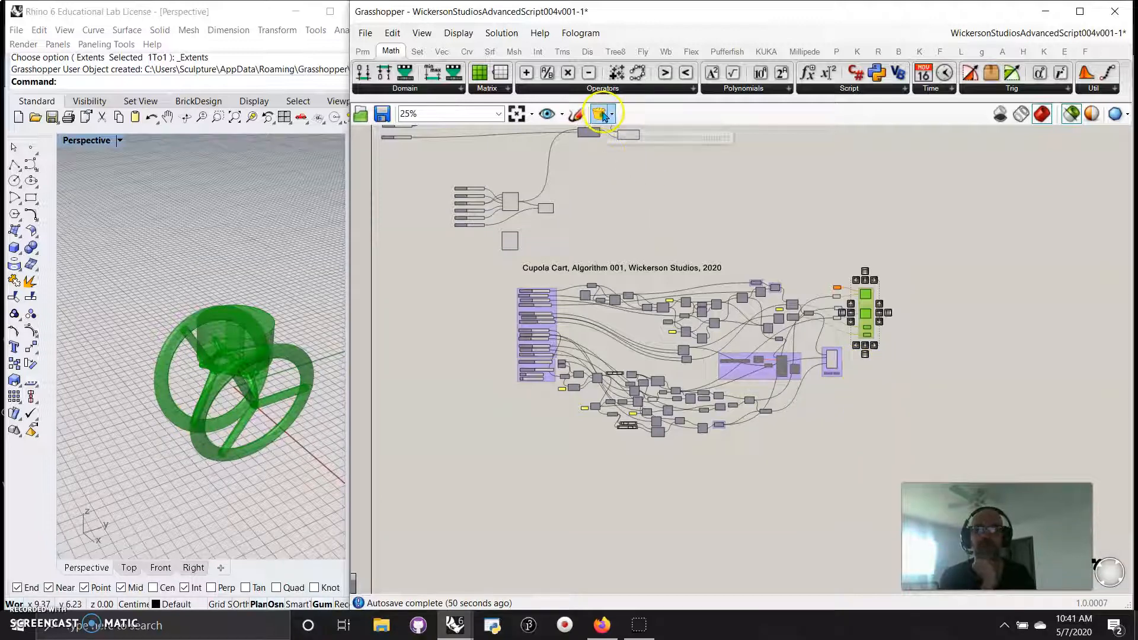
pyautogui.click(210, 354)
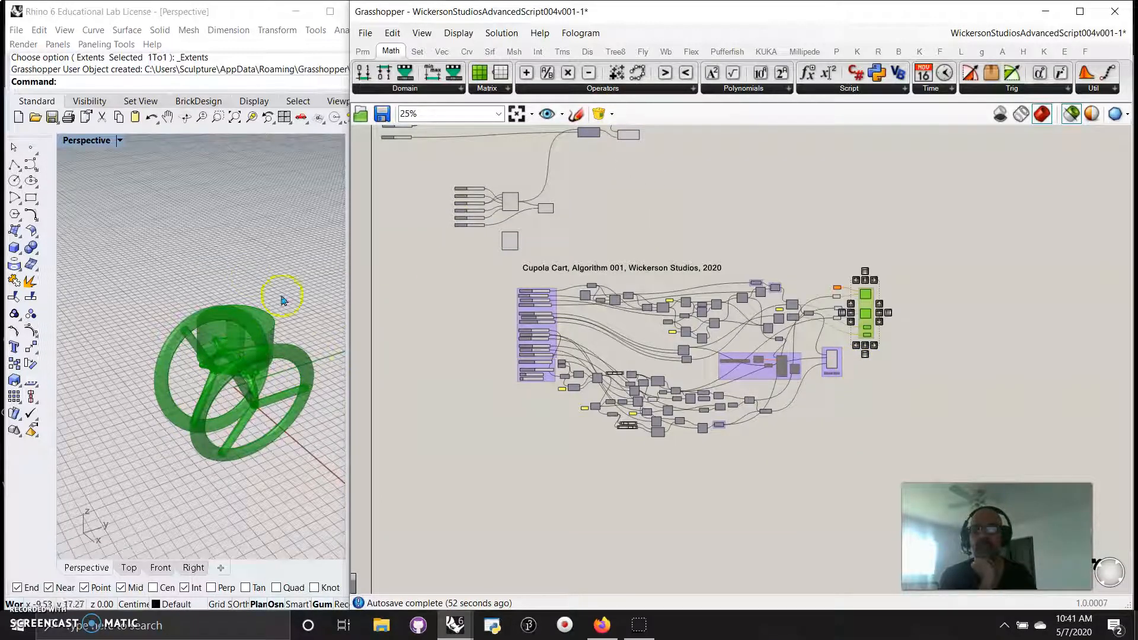
# Delete the whole Cupola Cart definition and the unconnected MyFavoriteTrig001 component from the canvas
pyautogui.moveTo(917, 449); pyautogui.dragTo(435, 253)
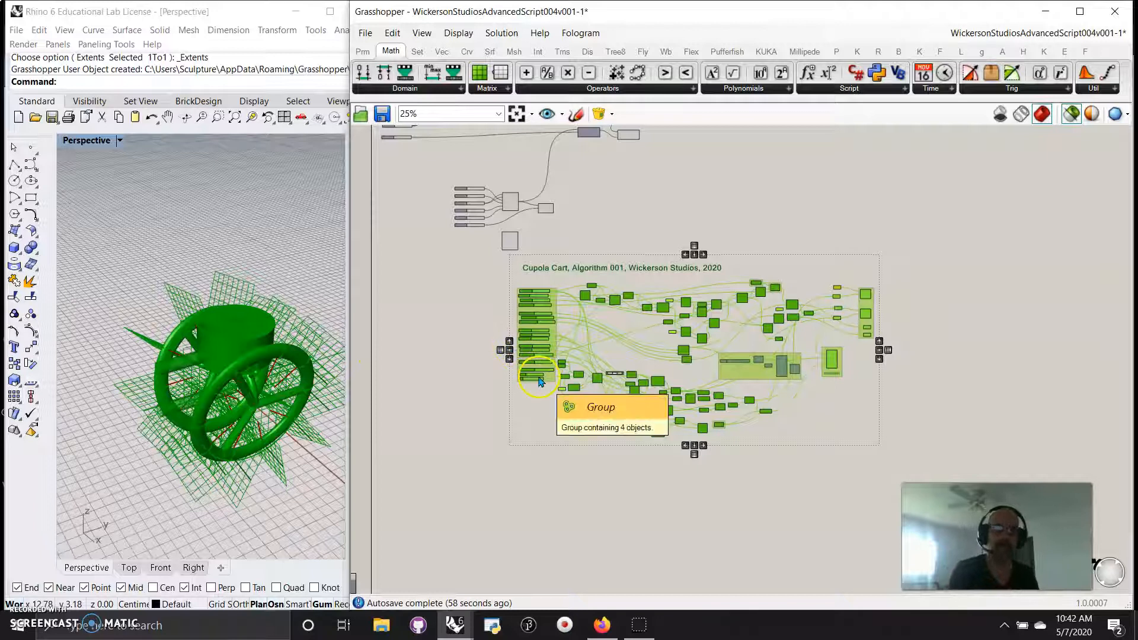
pyautogui.press('Delete')
pyautogui.moveTo(619, 274); pyautogui.dragTo(694, 546, button='right')
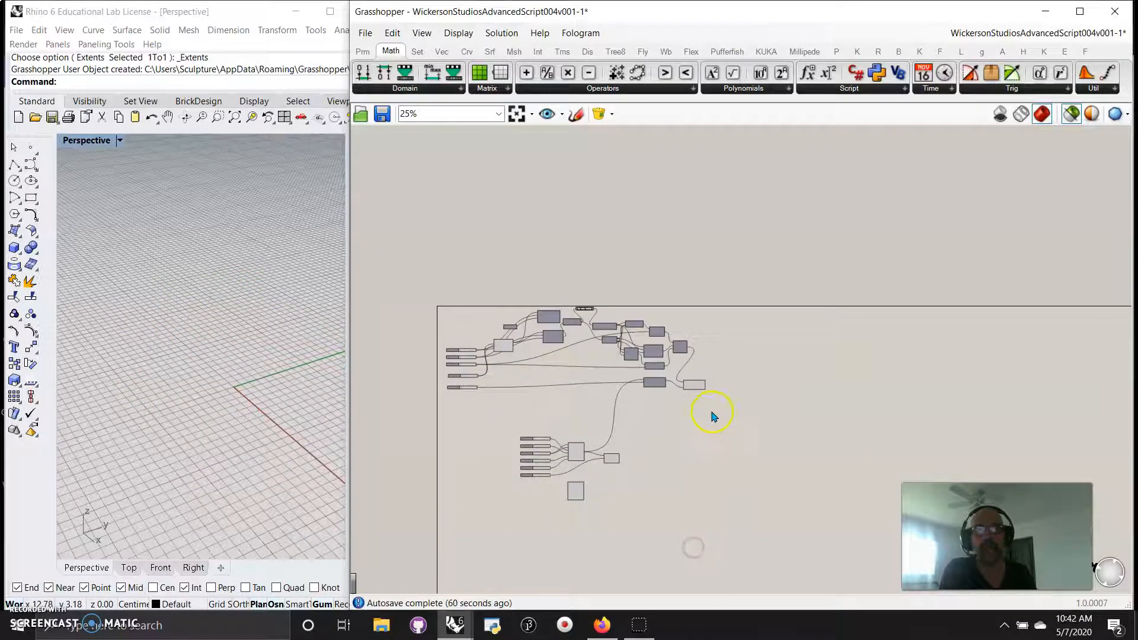
pyautogui.scroll(3, 568, 501)
pyautogui.click(554, 493)
pyautogui.press('Delete')
# Move the Pipe component up beneath the Orient component and shift the cluster slightly further from its sliders
pyautogui.moveTo(623, 420); pyautogui.dragTo(783, 327)
pyautogui.moveTo(563, 406); pyautogui.dragTo(598, 397)
pyautogui.scroll(5, 617, 363)
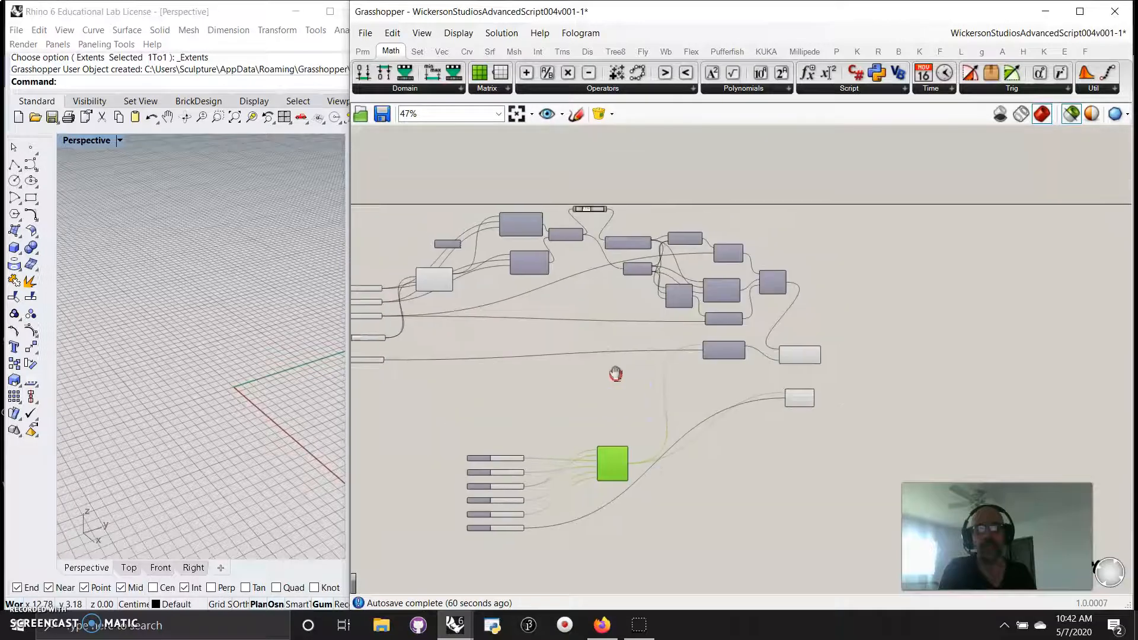
# Select the Orient and Pipe components and zoom the Perspective viewport to the extents of their preview
pyautogui.moveTo(674, 428); pyautogui.dragTo(609, 487, button='right')
pyautogui.moveTo(961, 472); pyautogui.dragTo(886, 326, button='right')
pyautogui.moveTo(1031, 424); pyautogui.dragTo(900, 226)
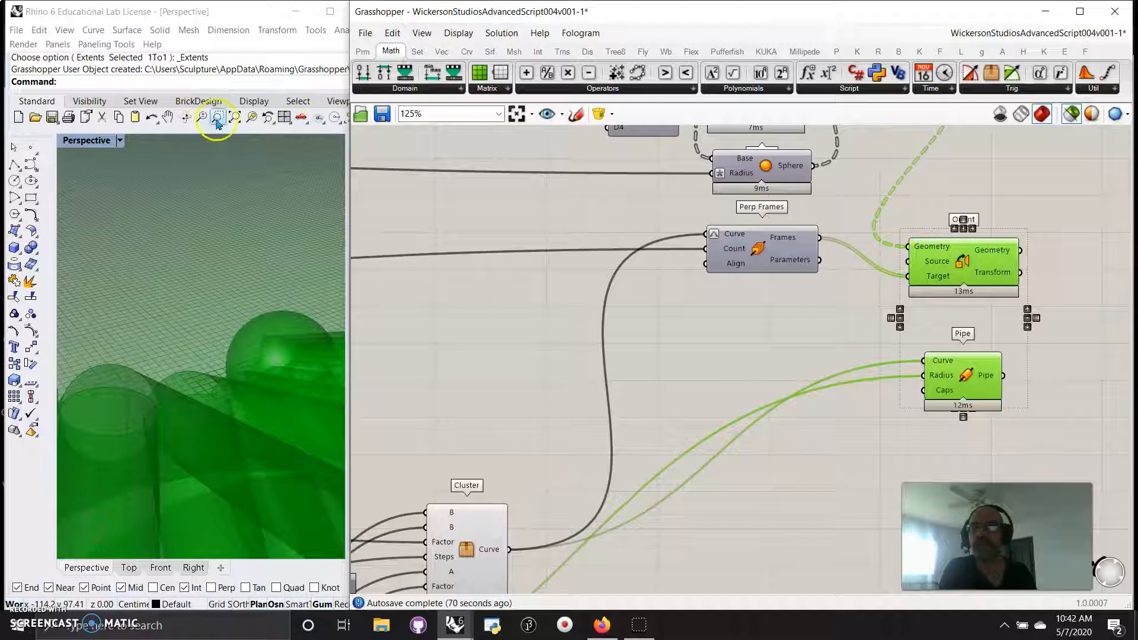
pyautogui.click(235, 117)
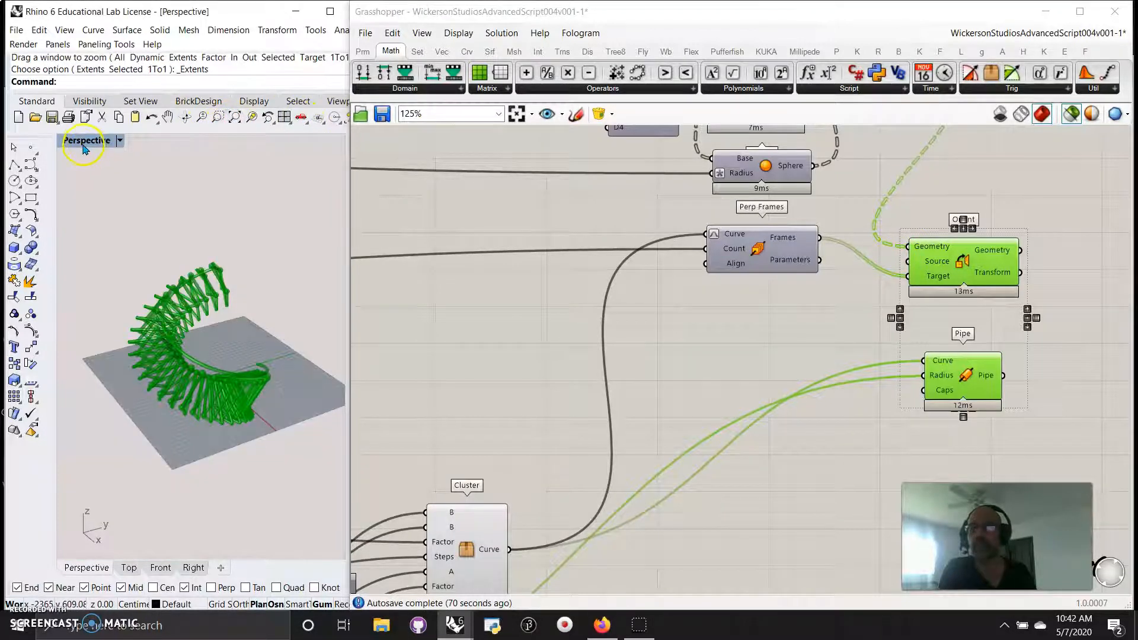
# Rearrange the definition's start with Rectangle beside the 100 slider, the two Populate 2D components stacked, and Exceptions set aside above the sliders
pyautogui.moveTo(725, 302); pyautogui.dragTo(754, 435, button='right')
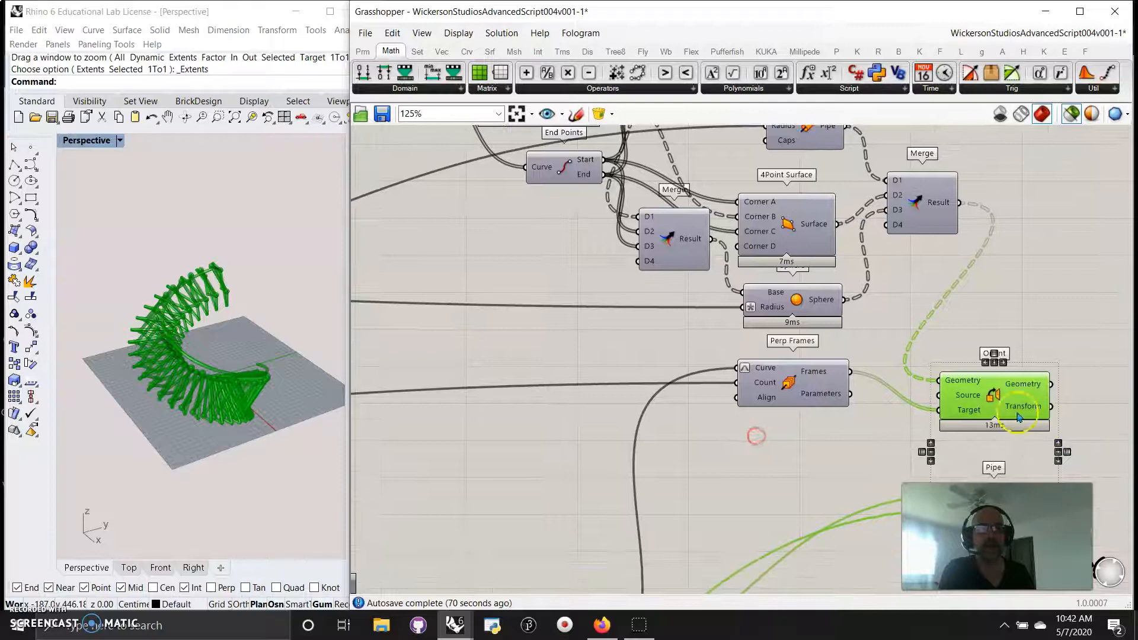
pyautogui.click(630, 471)
pyautogui.moveTo(425, 416); pyautogui.dragTo(873, 534, button='right')
pyautogui.scroll(-2, 732, 455)
pyautogui.moveTo(685, 470); pyautogui.dragTo(752, 494, button='right')
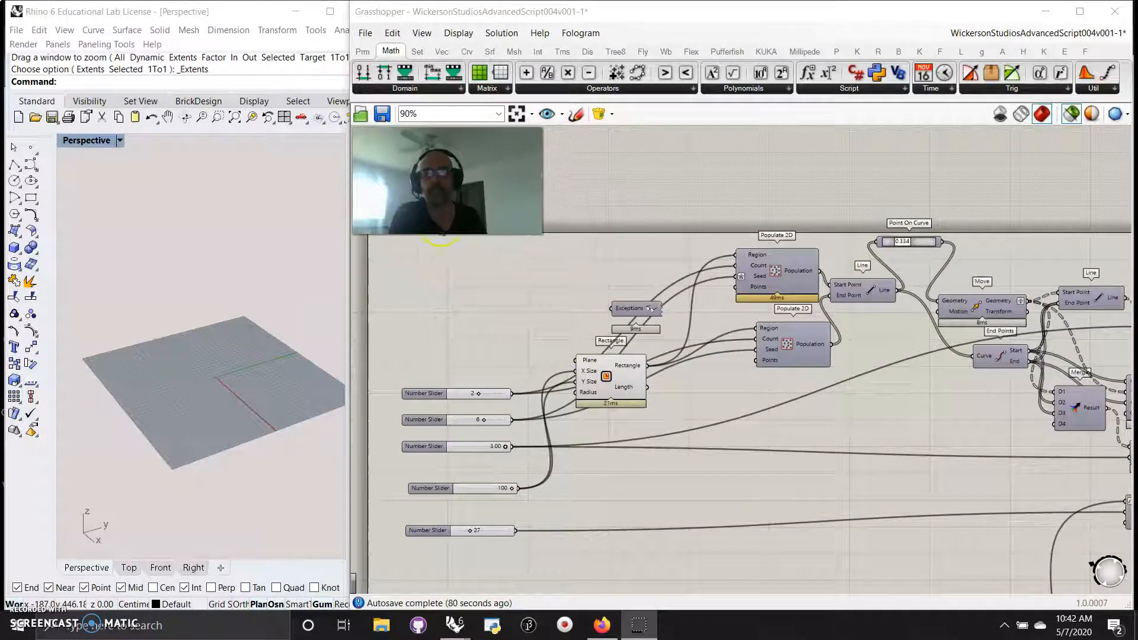
pyautogui.click(470, 334)
pyautogui.moveTo(610, 379); pyautogui.dragTo(612, 449)
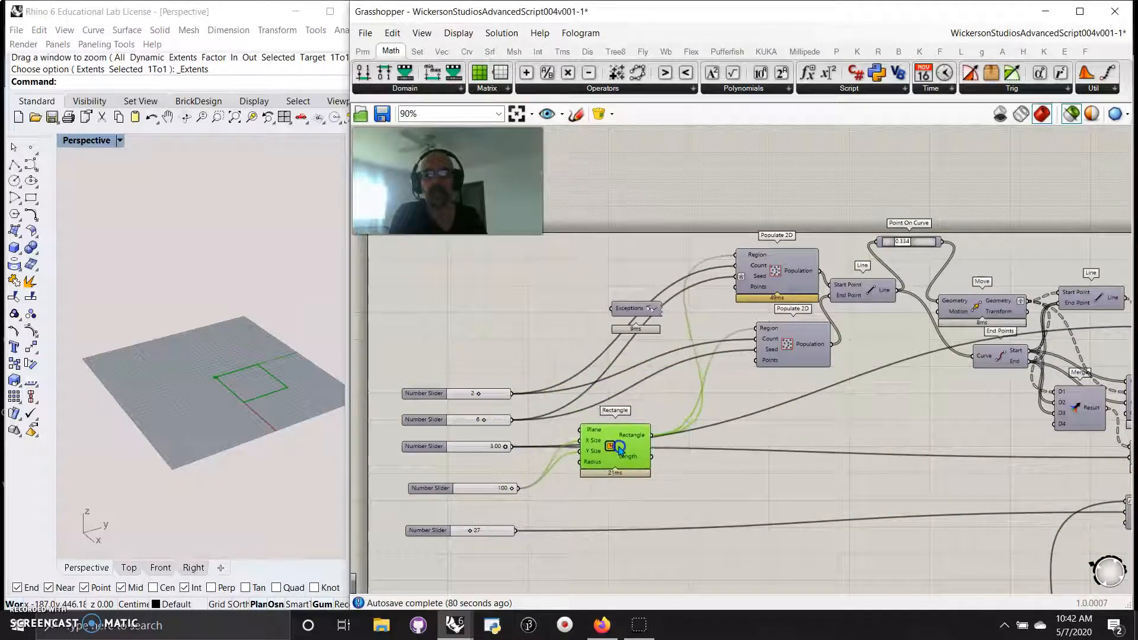
pyautogui.moveTo(775, 271); pyautogui.dragTo(759, 275)
pyautogui.moveTo(786, 346); pyautogui.dragTo(742, 394)
pyautogui.moveTo(637, 308); pyautogui.dragTo(495, 272)
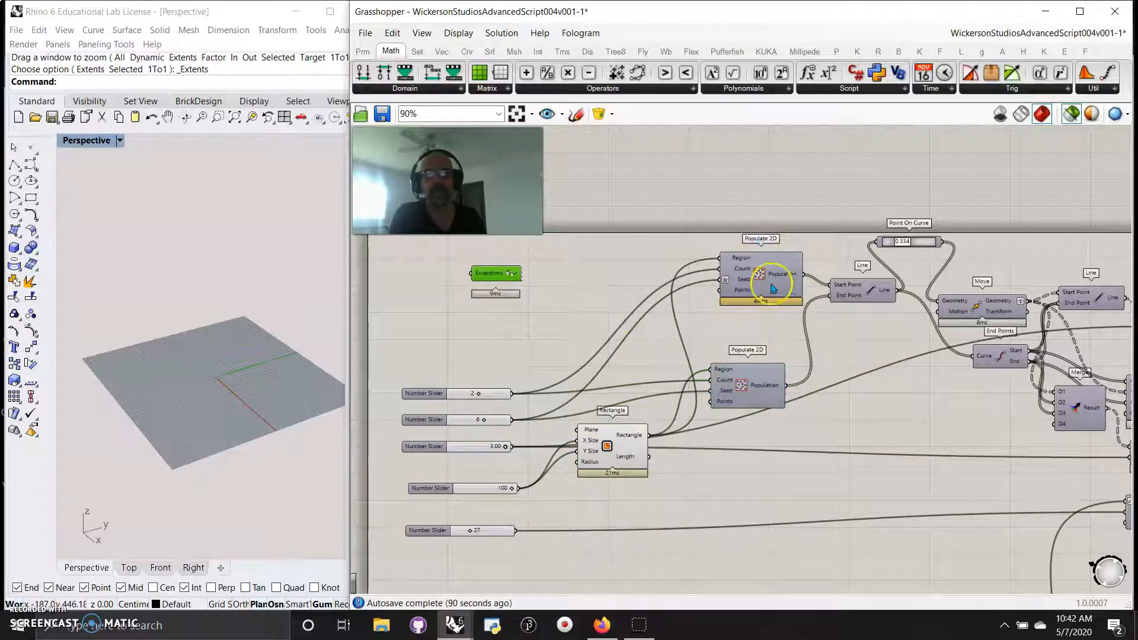
pyautogui.moveTo(745, 273); pyautogui.dragTo(728, 279)
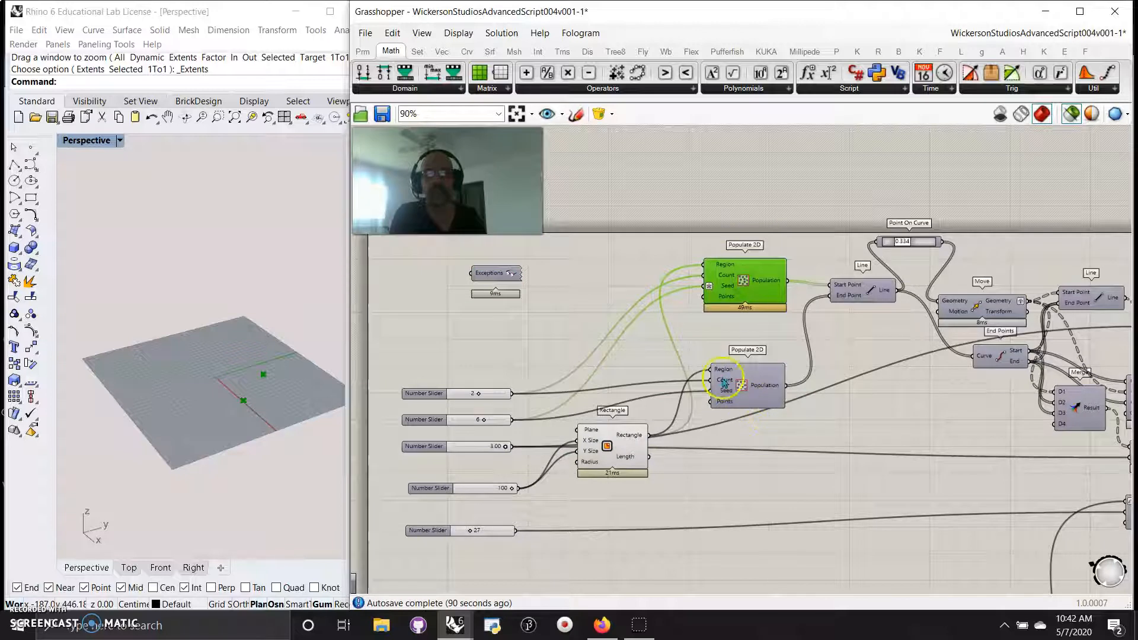
pyautogui.moveTo(746, 368); pyautogui.dragTo(739, 370)
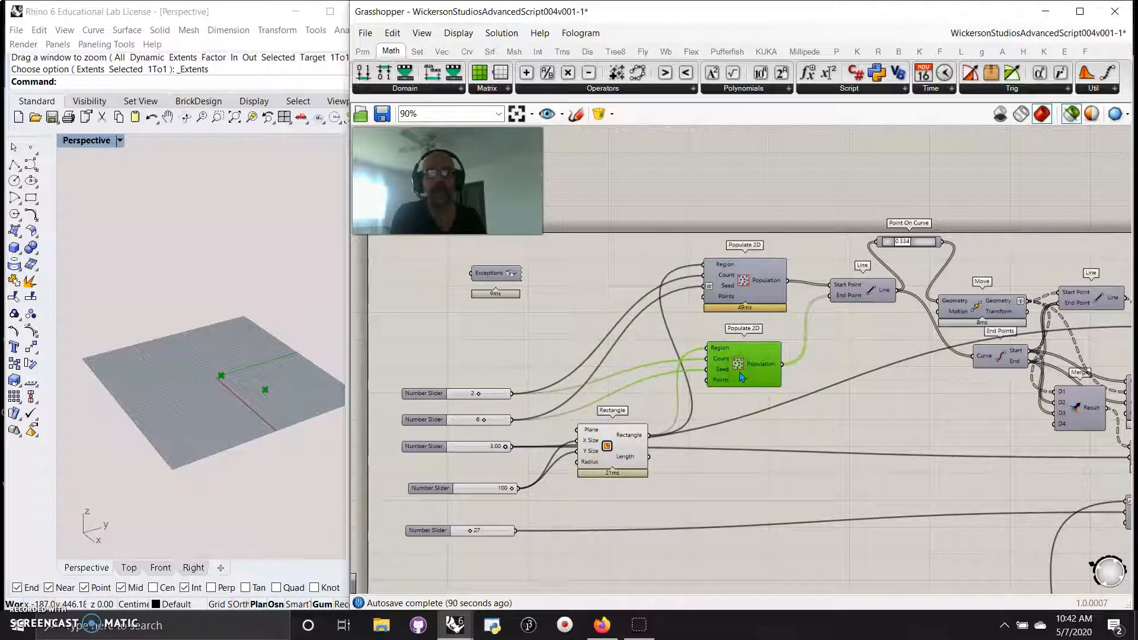
# Preview the points of both Populate 2D components, set their count slider to 3, and move the lower component closer to the upper one
pyautogui.click(739, 373)
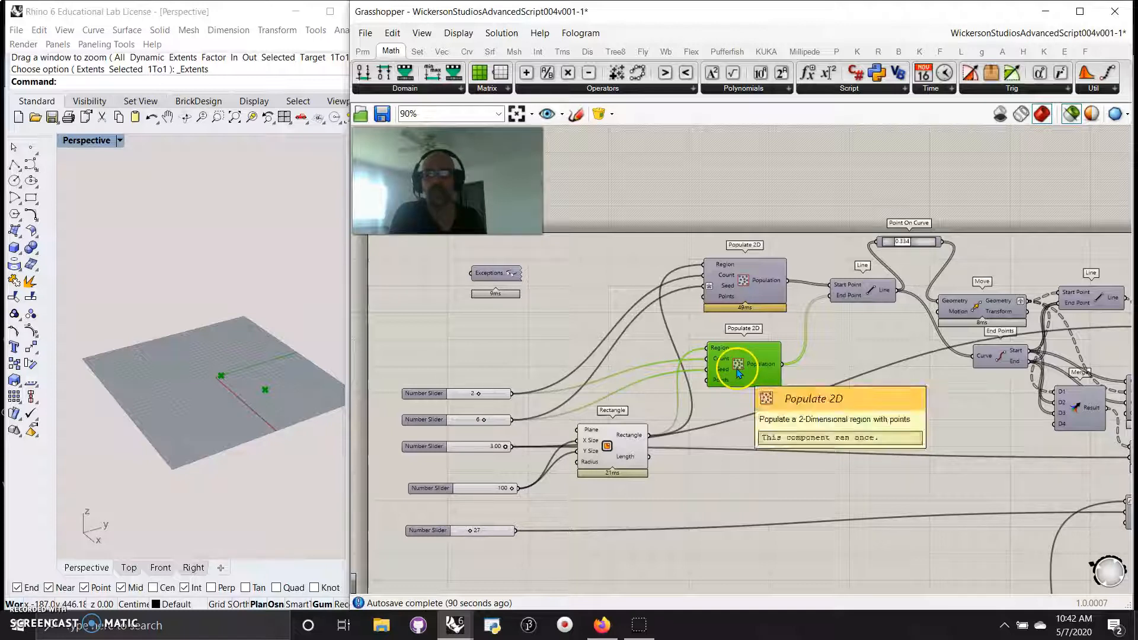
pyautogui.click(737, 285)
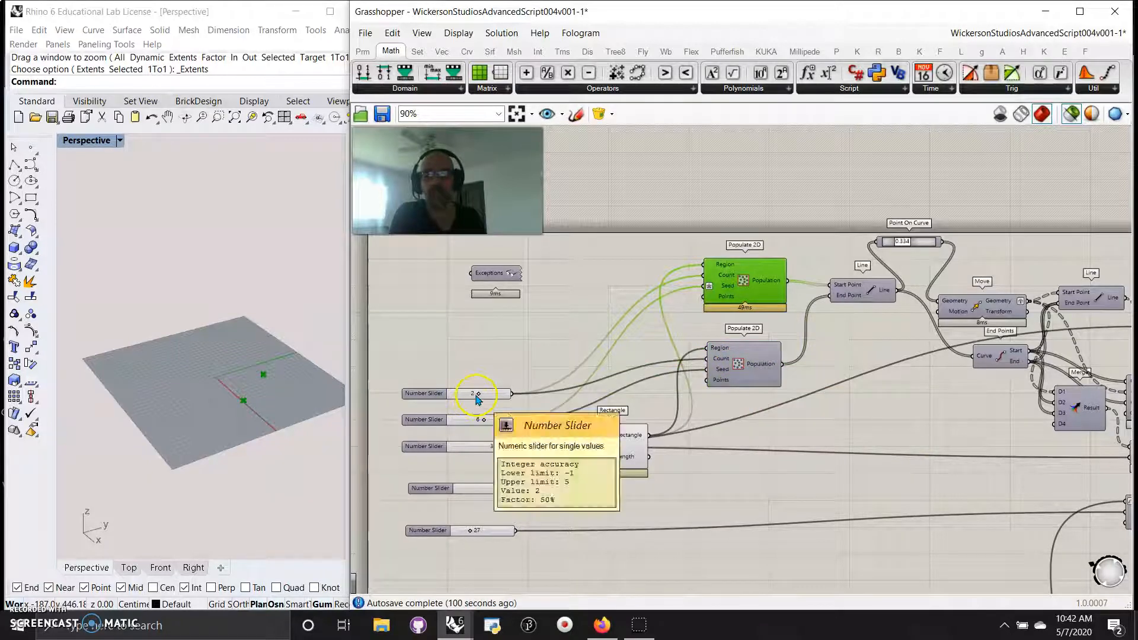
pyautogui.moveTo(478, 396); pyautogui.dragTo(484, 398)
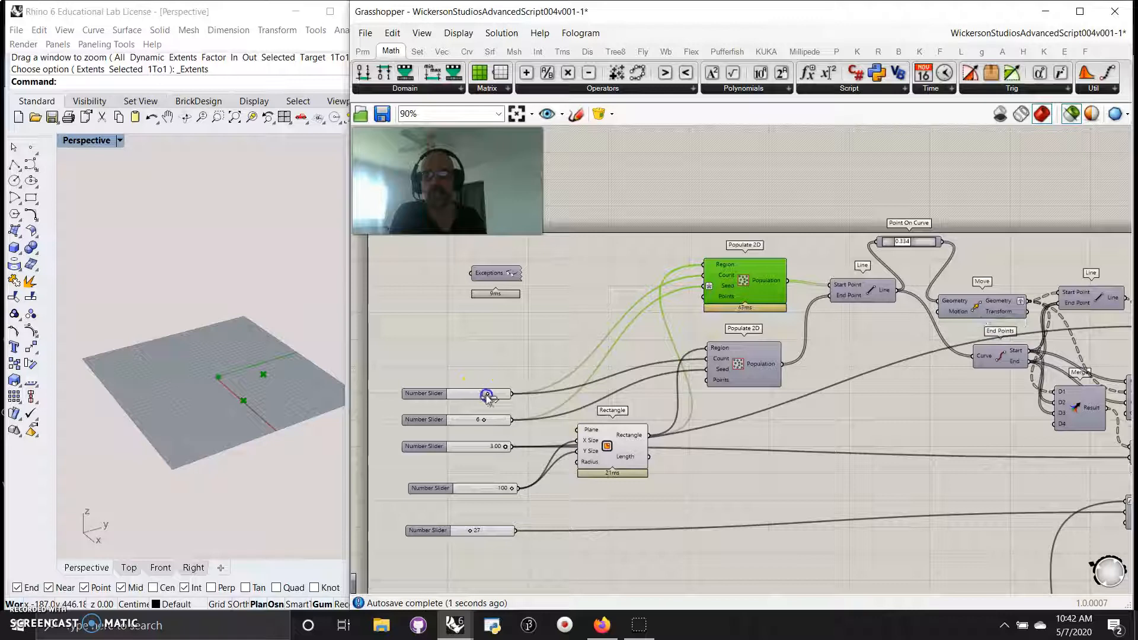
pyautogui.moveTo(730, 374); pyautogui.dragTo(728, 356)
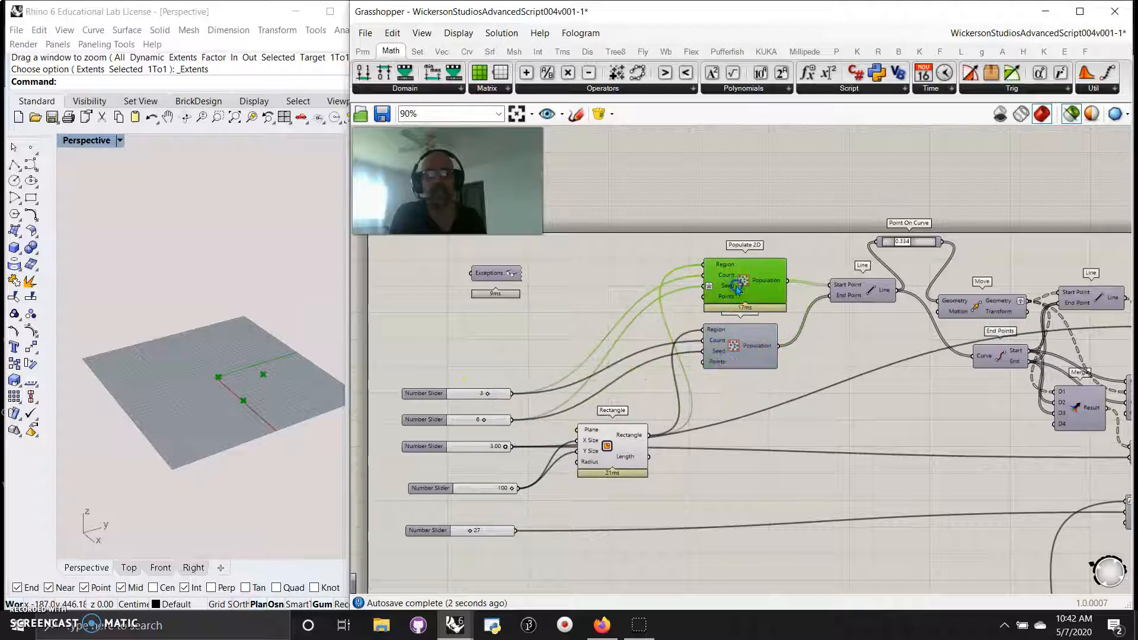
# Preview the first Line component together with Point On Curve and set the Point On Curve parameter to 0.524
pyautogui.click(878, 306)
pyautogui.moveTo(254, 360); pyautogui.dragTo(237, 417, button='right')
pyautogui.click(903, 248)
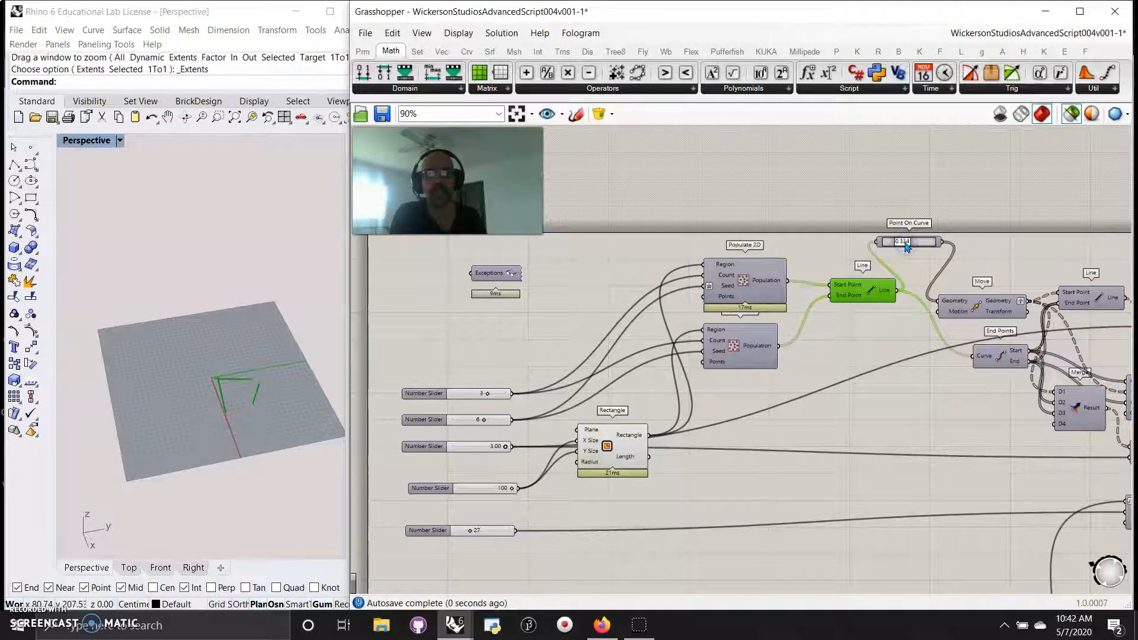
pyautogui.keyDown('shift'); pyautogui.click(902, 244); pyautogui.keyUp('shift')
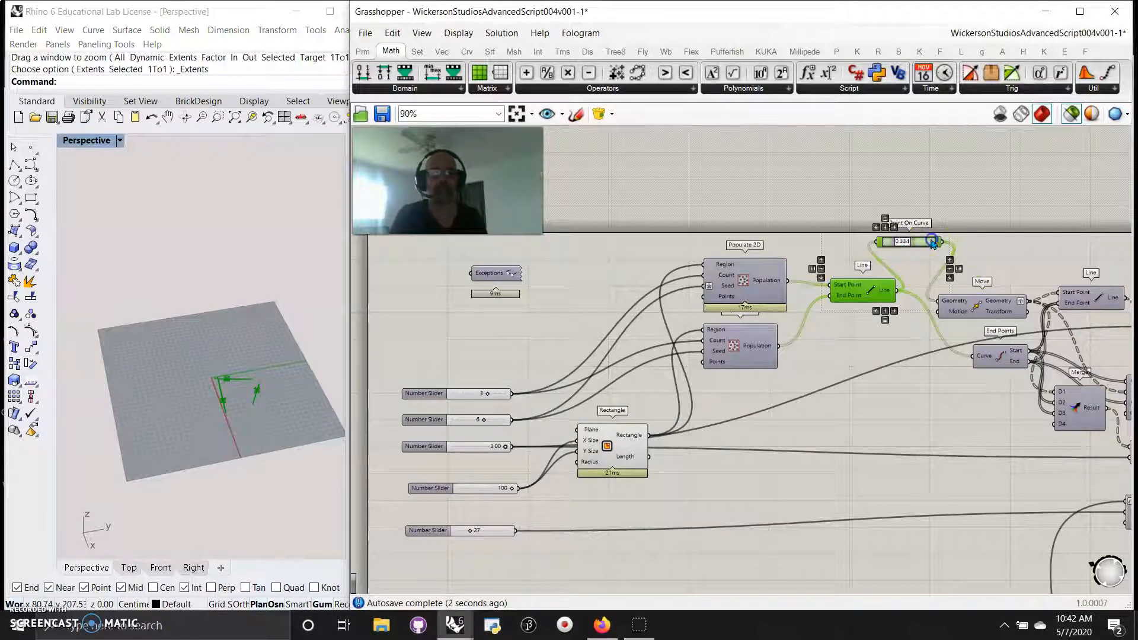
pyautogui.moveTo(903, 245)
pyautogui.mouseDown()
pyautogui.moveTo(940, 248)
pyautogui.moveTo(911, 253)
pyautogui.mouseUp()
# Preview one by one the geometry of the Move, End Points, second Line, first Merge and upper Pipe components
pyautogui.moveTo(976, 306); pyautogui.dragTo(974, 304)
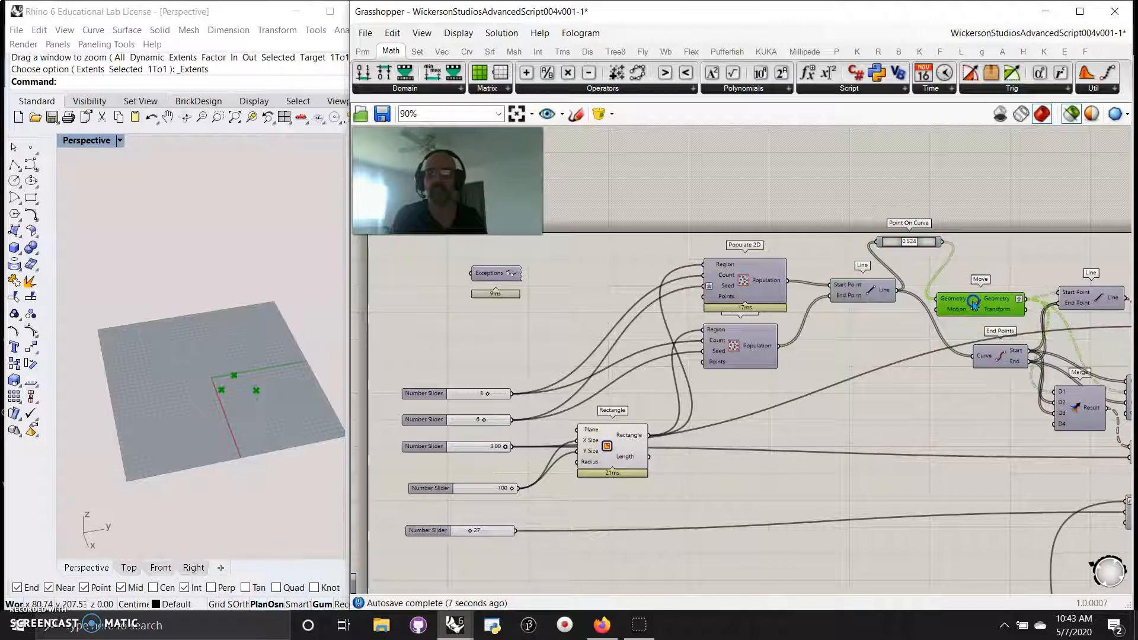
pyautogui.moveTo(927, 363); pyautogui.dragTo(823, 305, button='right')
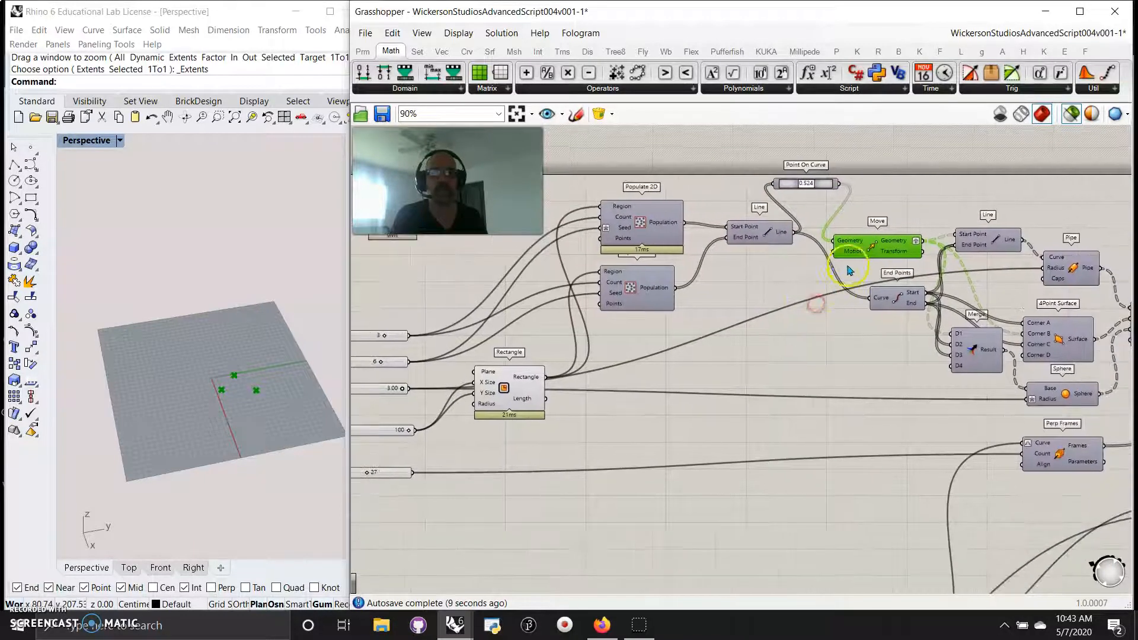
pyautogui.moveTo(244, 375); pyautogui.dragTo(265, 336, button='right')
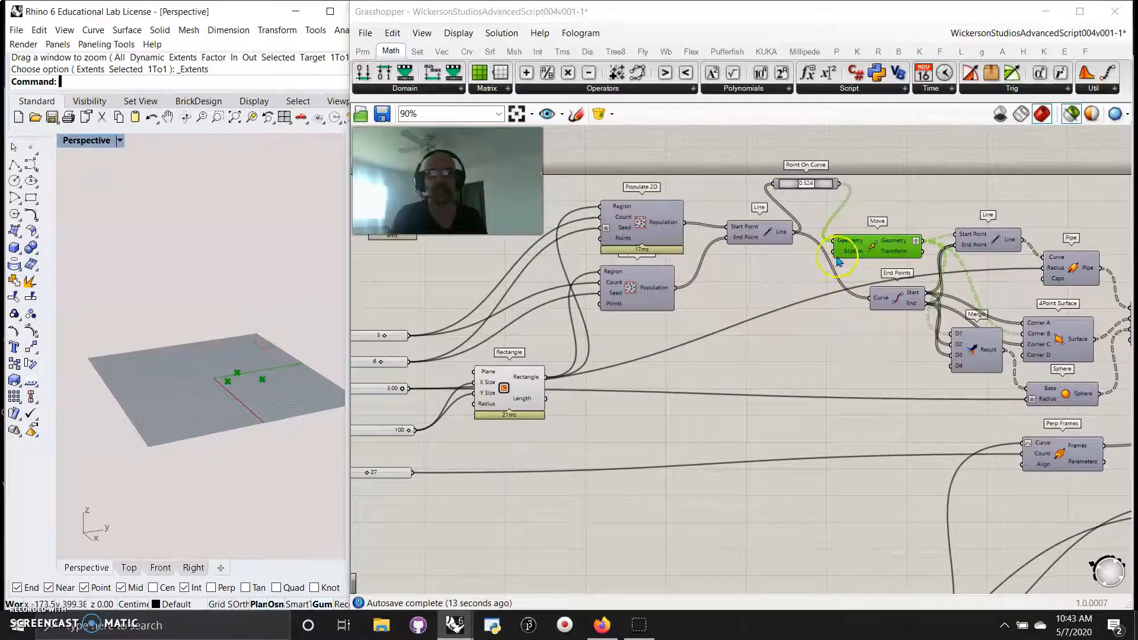
pyautogui.click(898, 300)
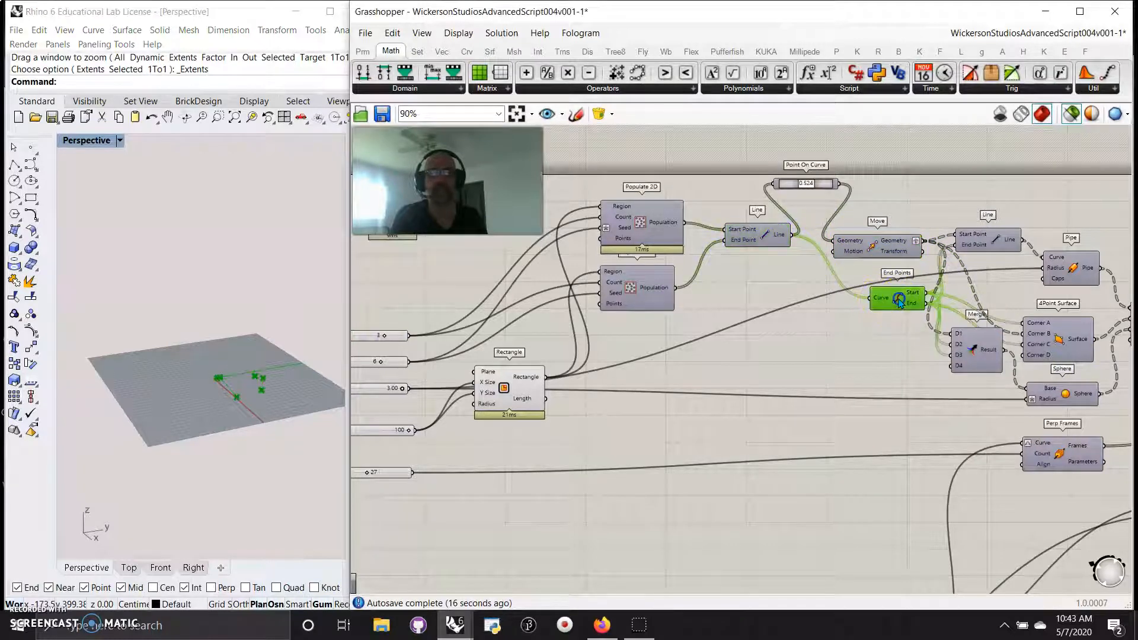
pyautogui.click(993, 246)
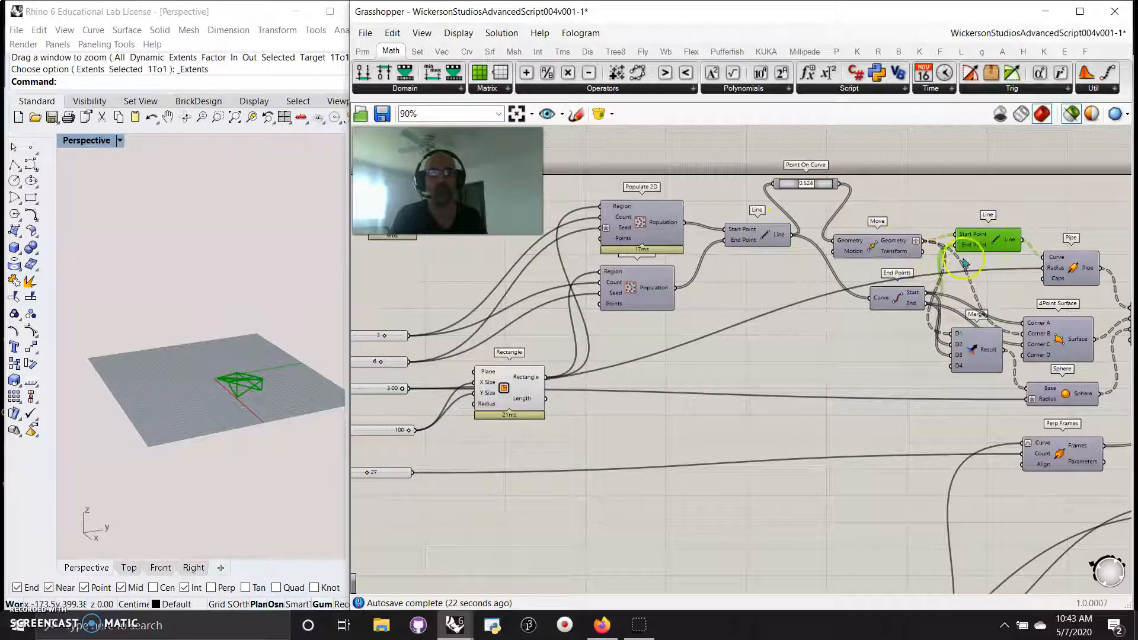
pyautogui.click(984, 354)
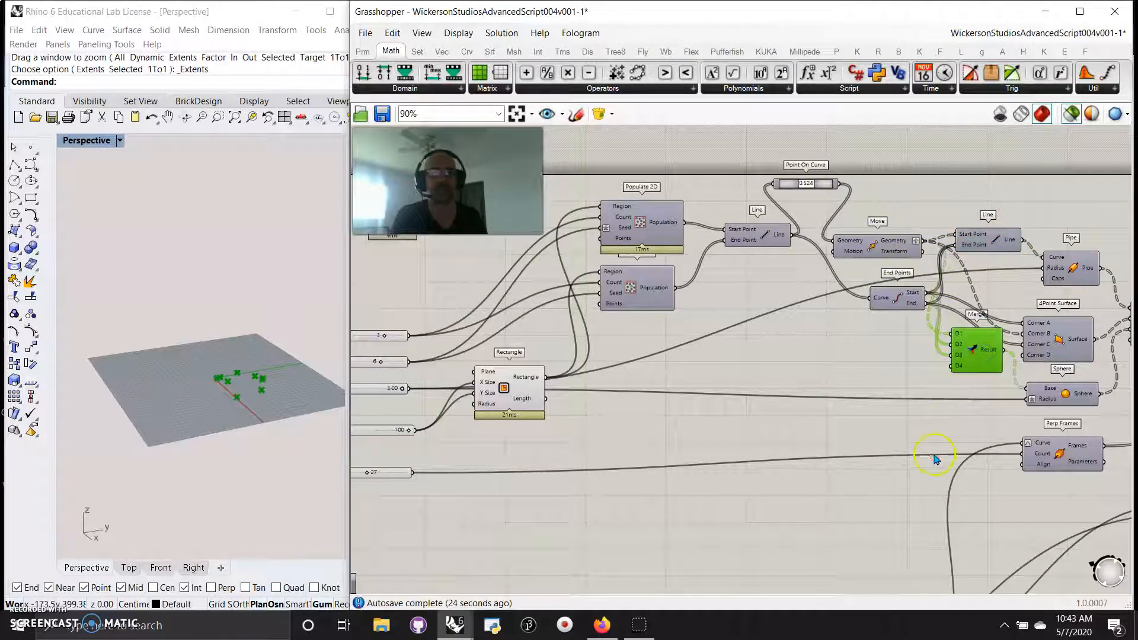
pyautogui.moveTo(933, 457); pyautogui.dragTo(709, 428, button='right')
pyautogui.click(849, 240)
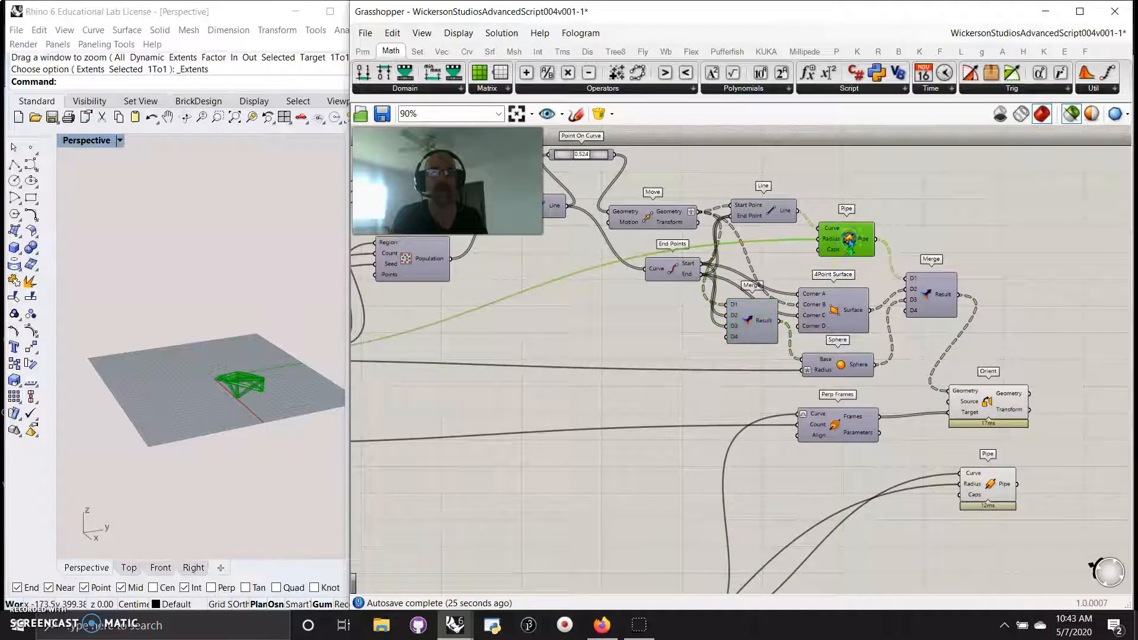
# Preview the geometry of the 4Point Surface component and the frames of the Perp Frames component
pyautogui.click(831, 317)
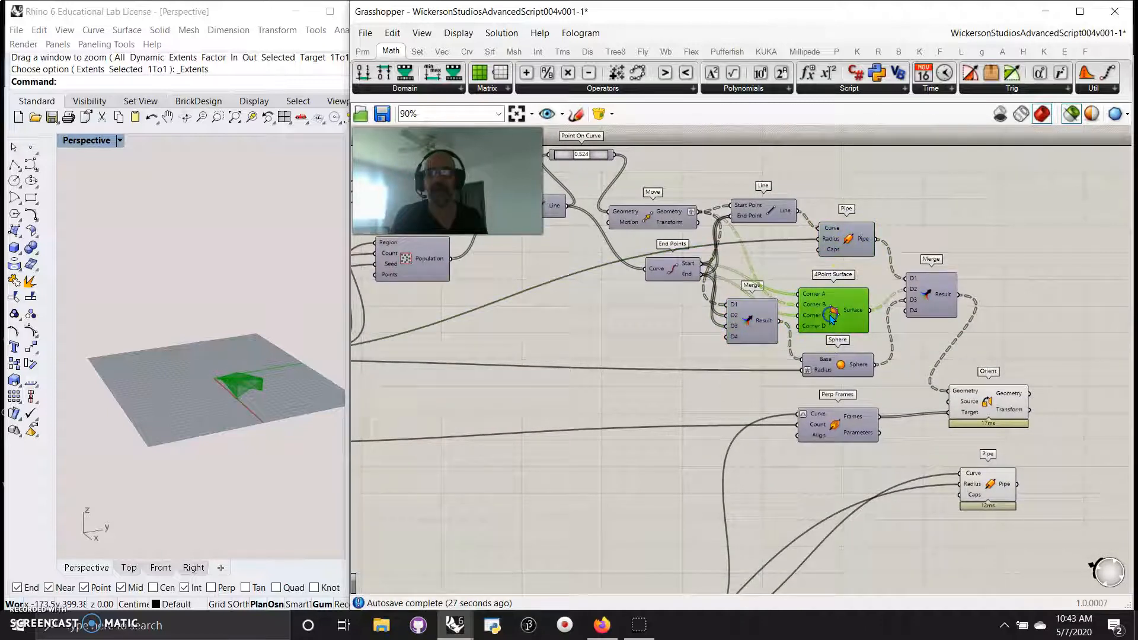
pyautogui.click(840, 366)
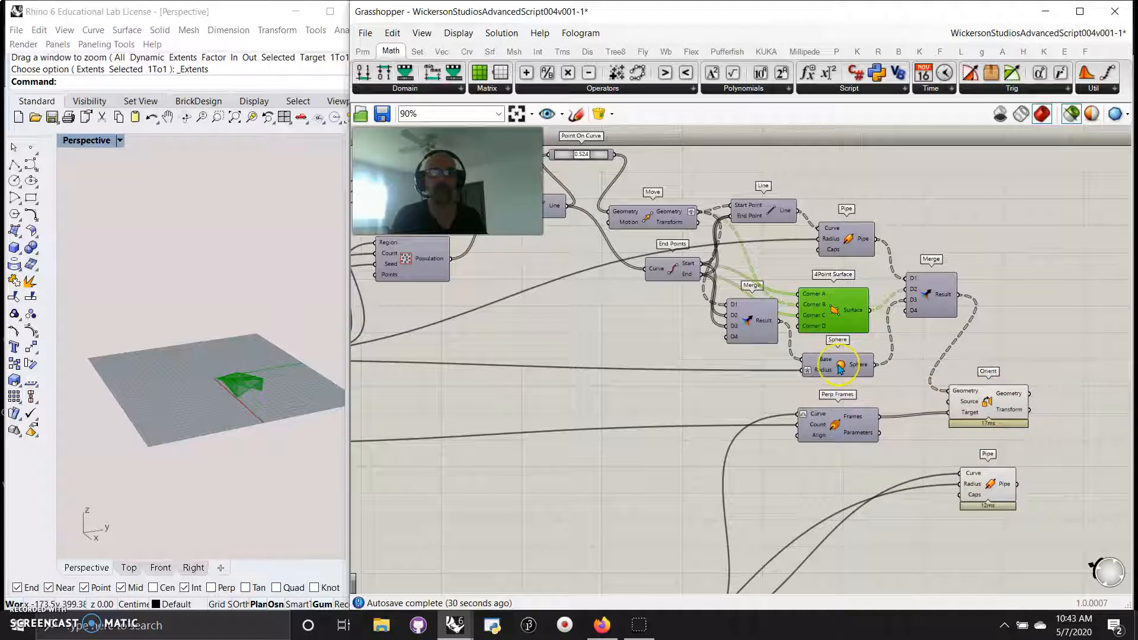
pyautogui.click(835, 424)
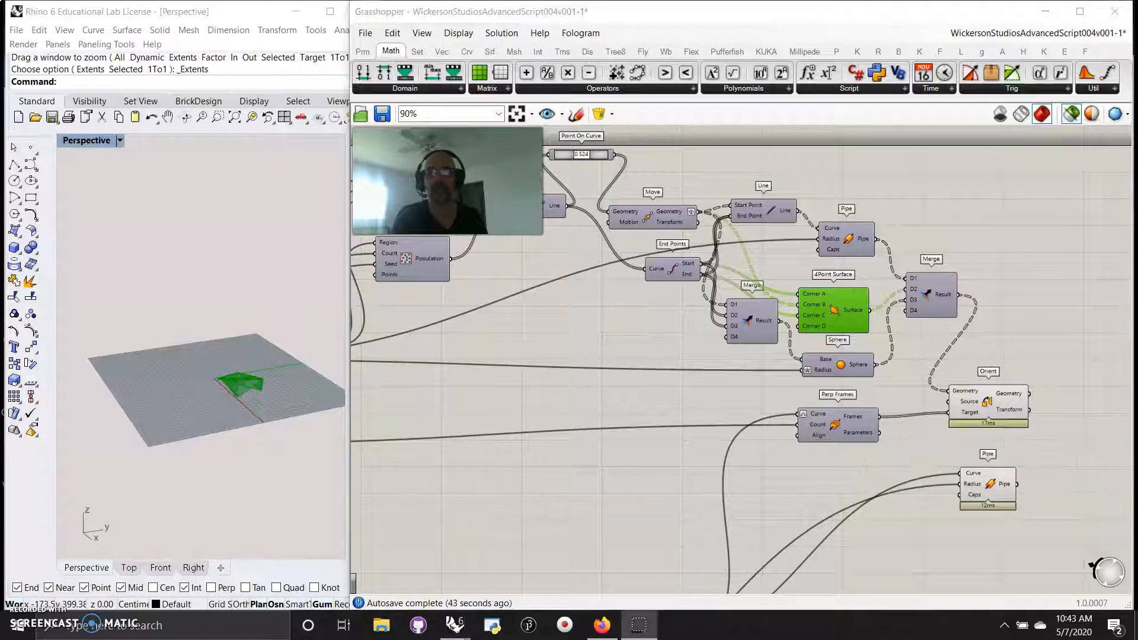
pyautogui.moveTo(448, 181); pyautogui.dragTo(455, 541)
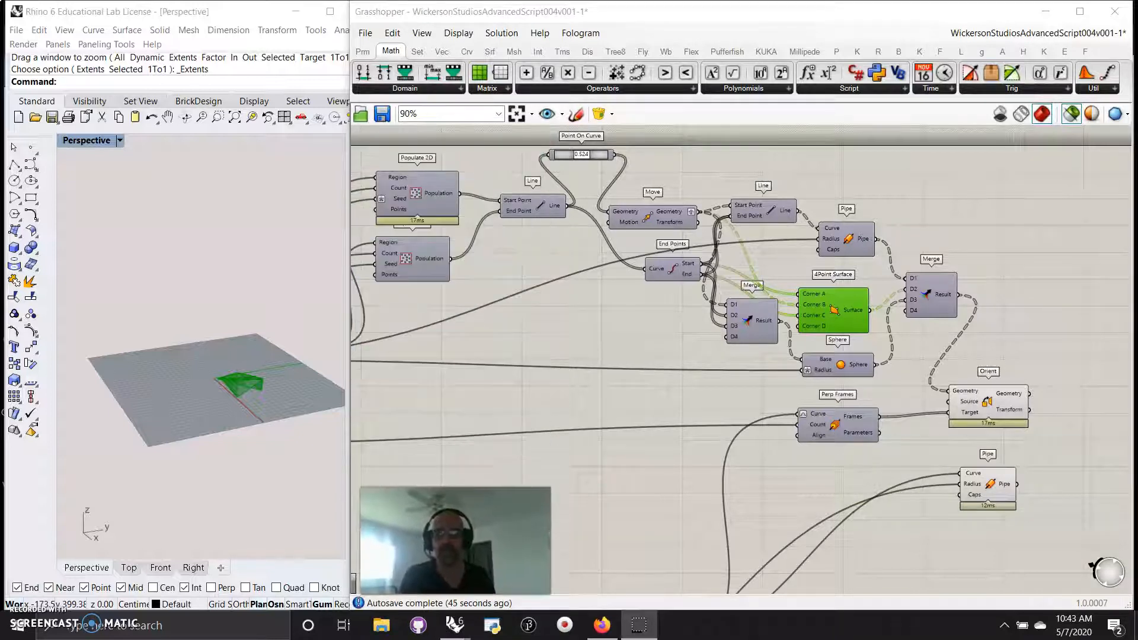
pyautogui.click(840, 426)
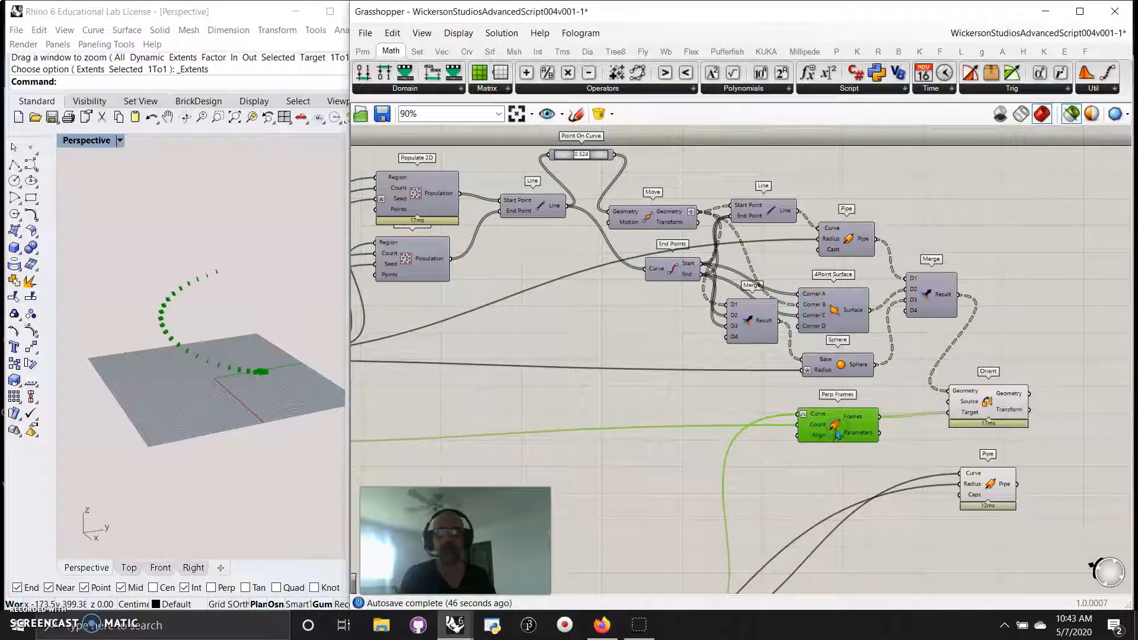
# Move the final Merge component down beside 4Point Surface, previewing its merged geometry and the geometry of the Orient component
pyautogui.click(935, 305)
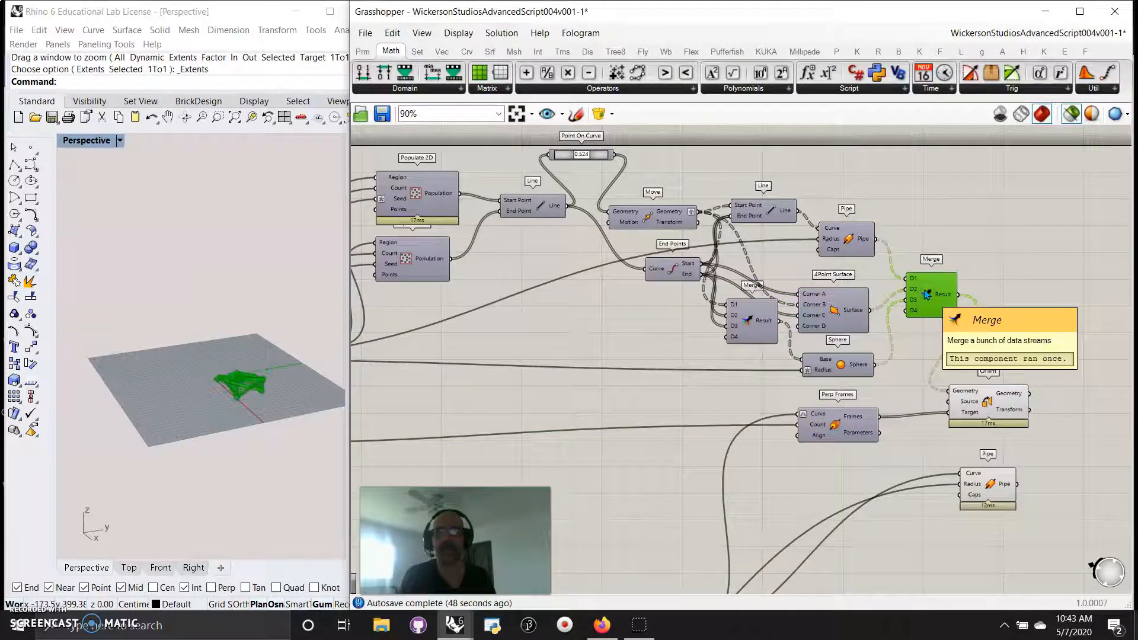
pyautogui.moveTo(928, 300); pyautogui.dragTo(911, 320)
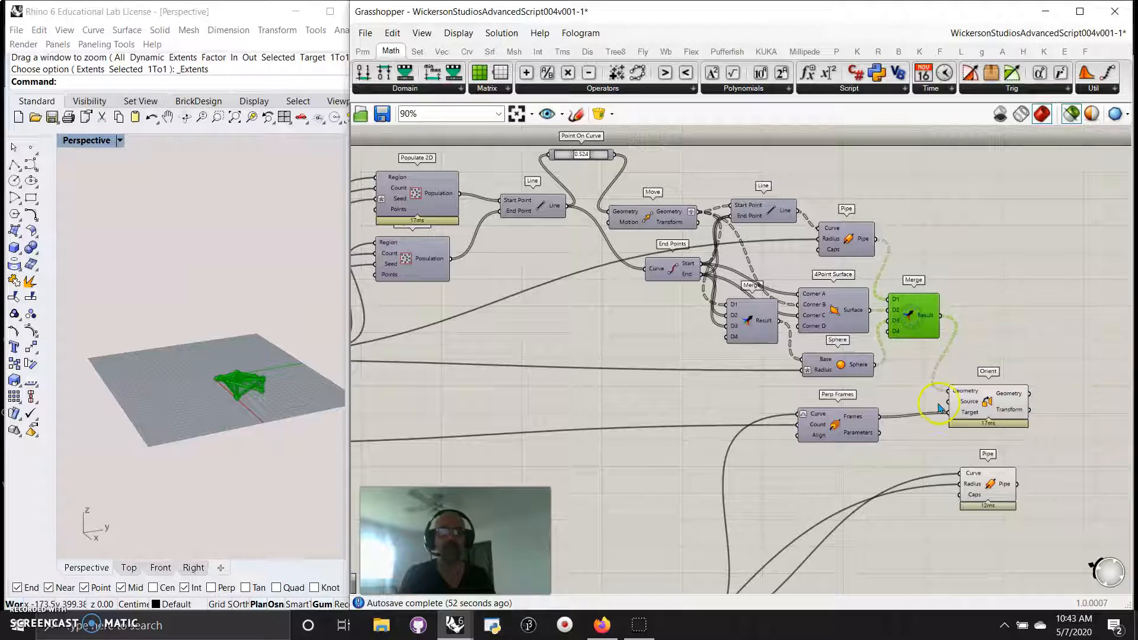
pyautogui.click(987, 409)
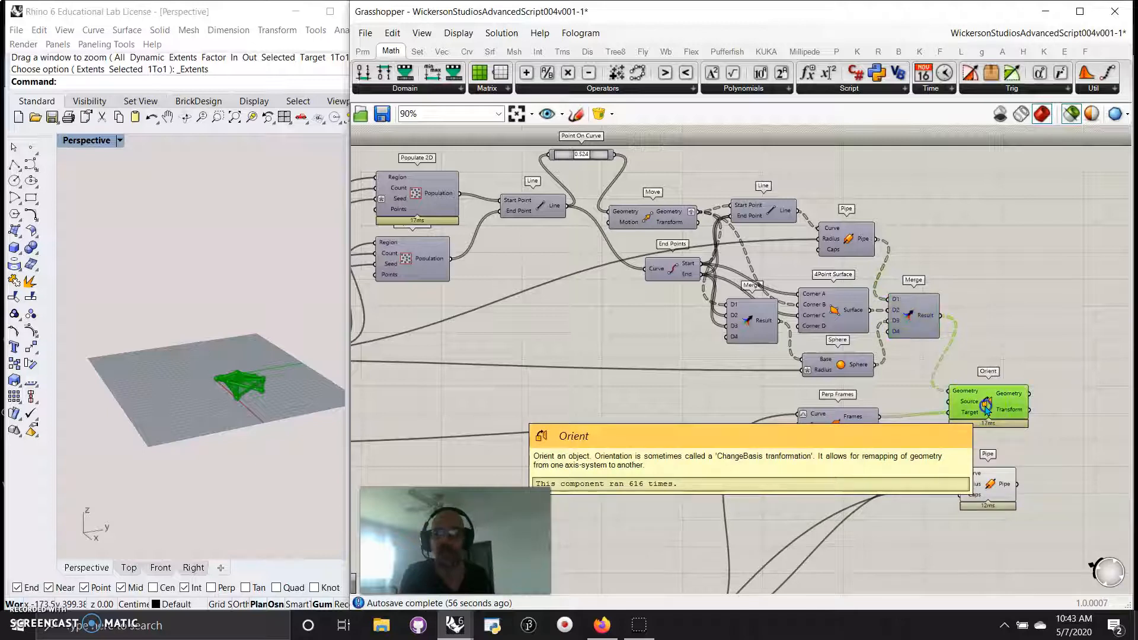
# Bake the geometry of the Orient and lower Pipe components together into Rhino and clear the selection
pyautogui.click(993, 491)
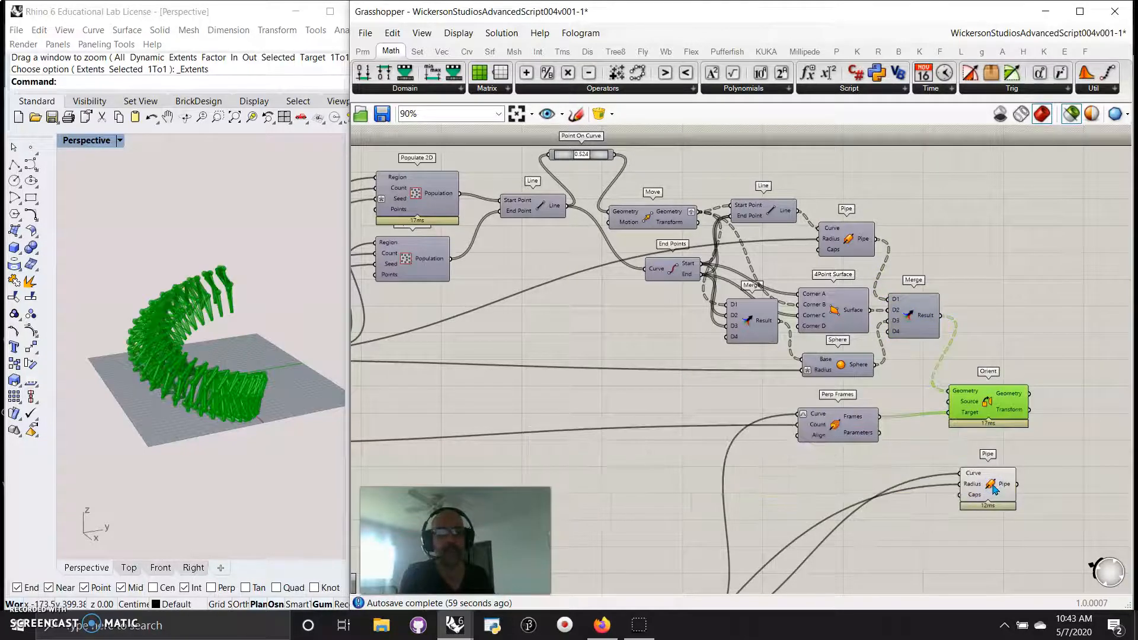
pyautogui.click(994, 488)
pyautogui.moveTo(990, 402); pyautogui.dragTo(990, 405)
pyautogui.click(991, 488)
pyautogui.moveTo(1017, 529); pyautogui.dragTo(974, 392)
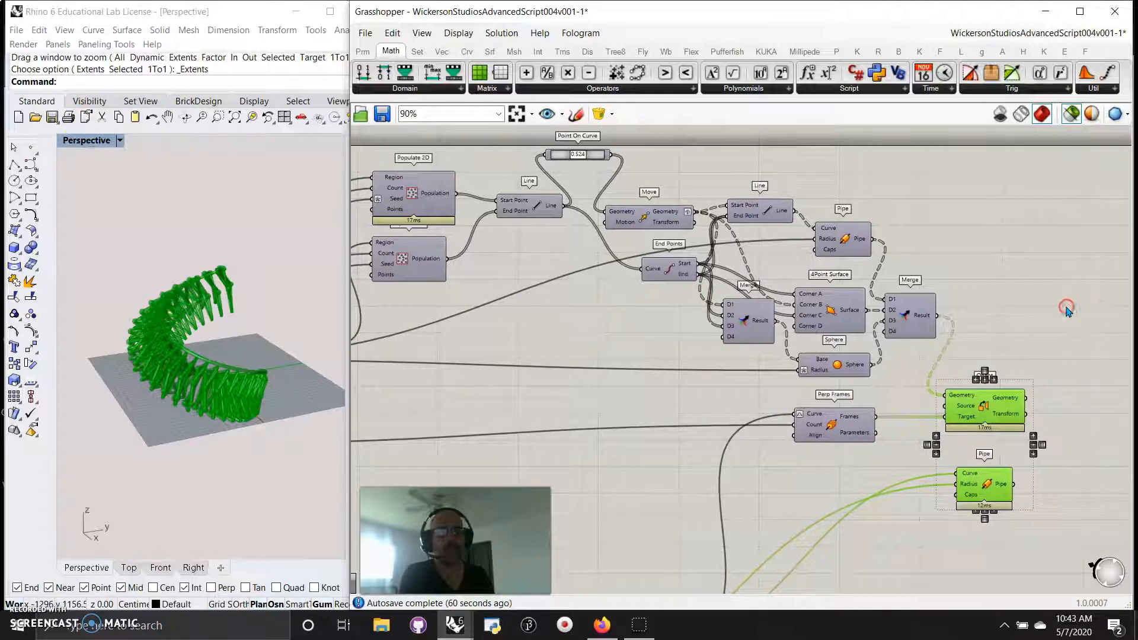
pyautogui.rightClick(1067, 311)
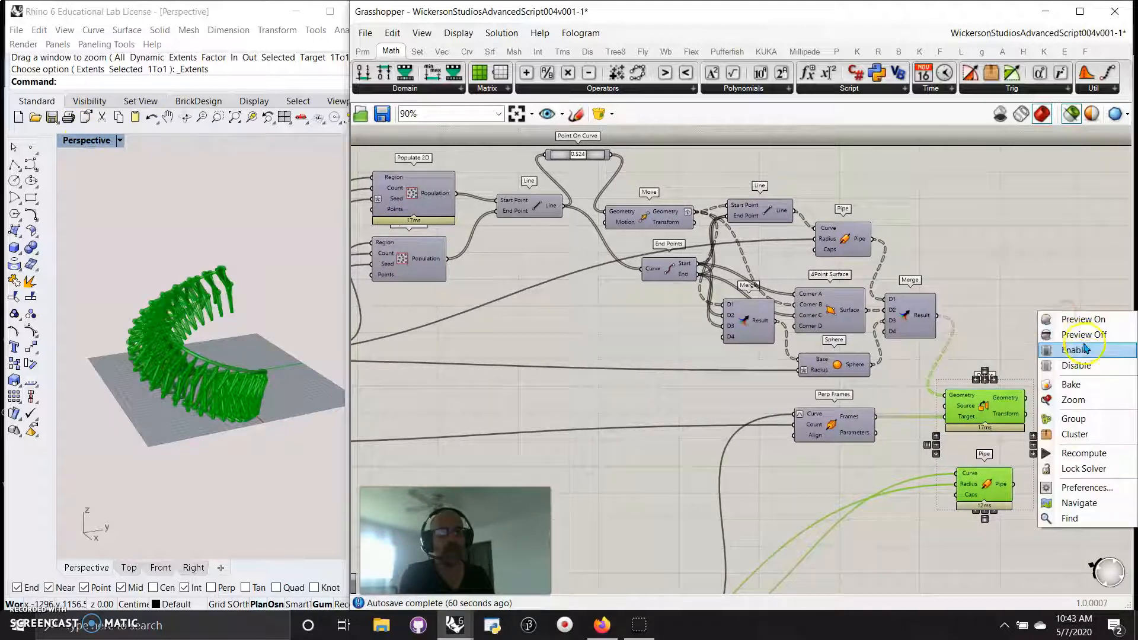
pyautogui.click(1072, 385)
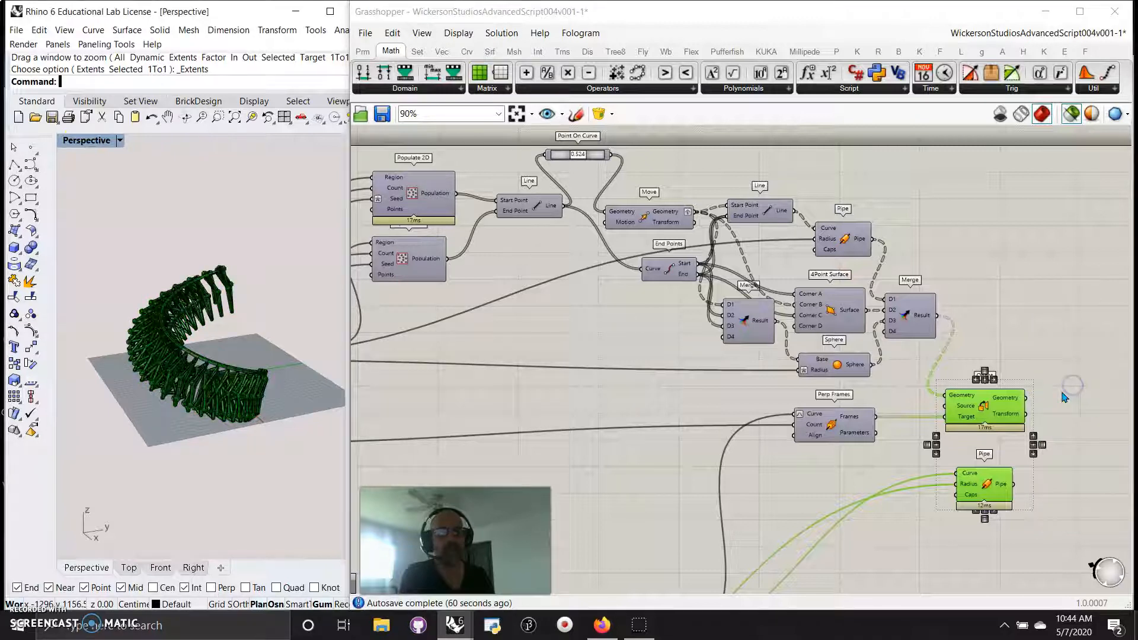
pyautogui.click(1071, 114)
pyautogui.click(1071, 114)
pyautogui.click(1060, 204)
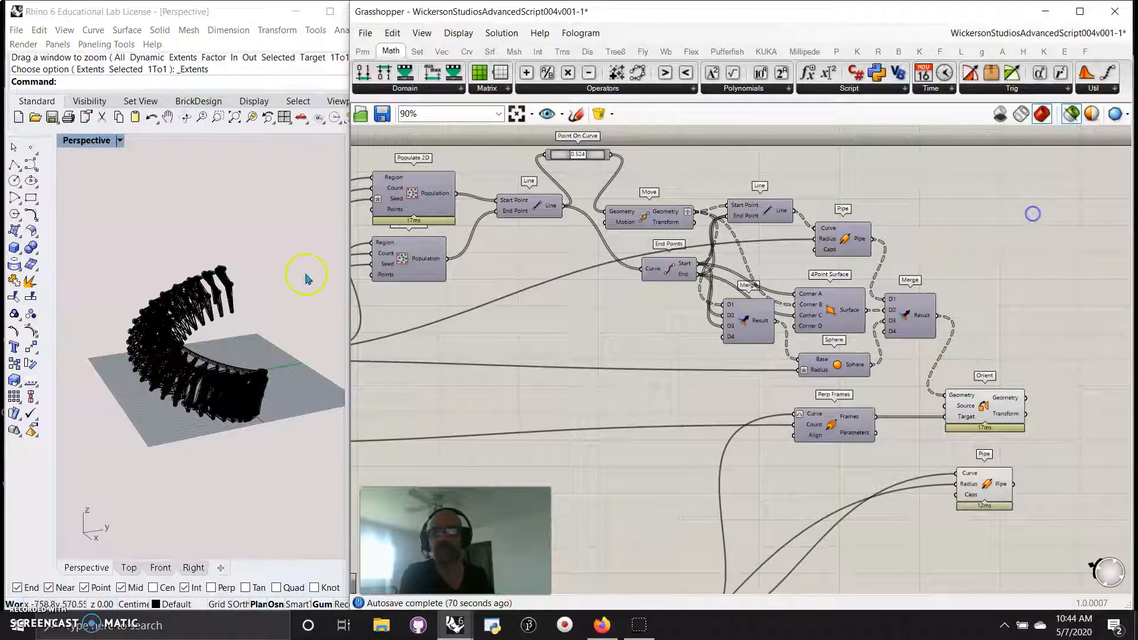
# Restore Rhino's four-viewport layout, narrow the Grasshopper window and widen the Rhino window up to it
pyautogui.doubleClick(86, 140)
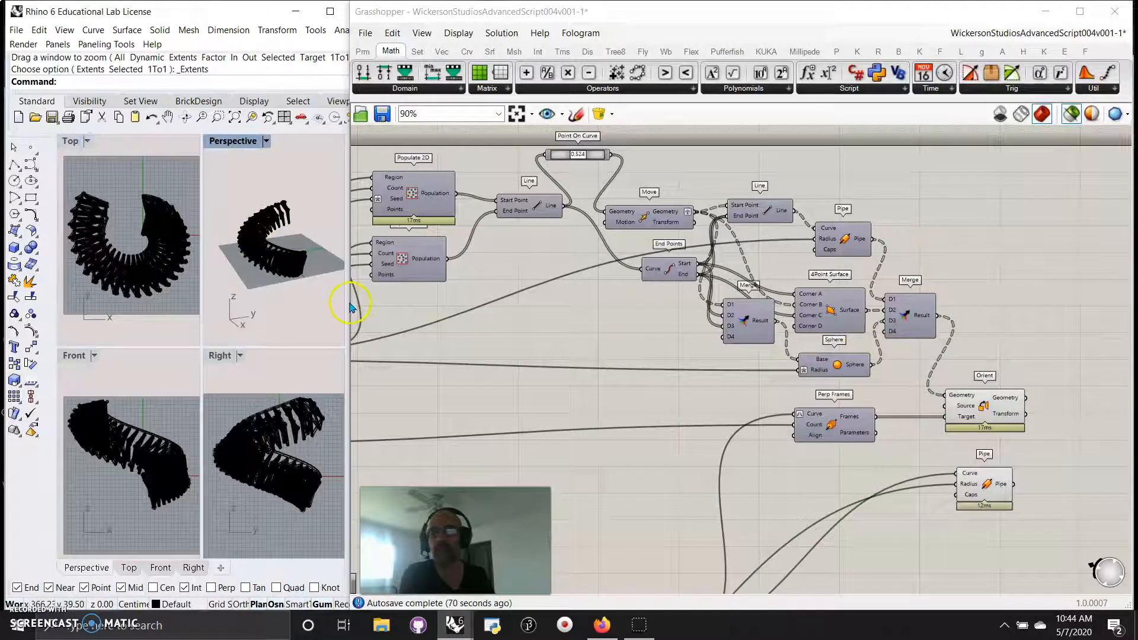
pyautogui.moveTo(350, 303); pyautogui.dragTo(921, 359)
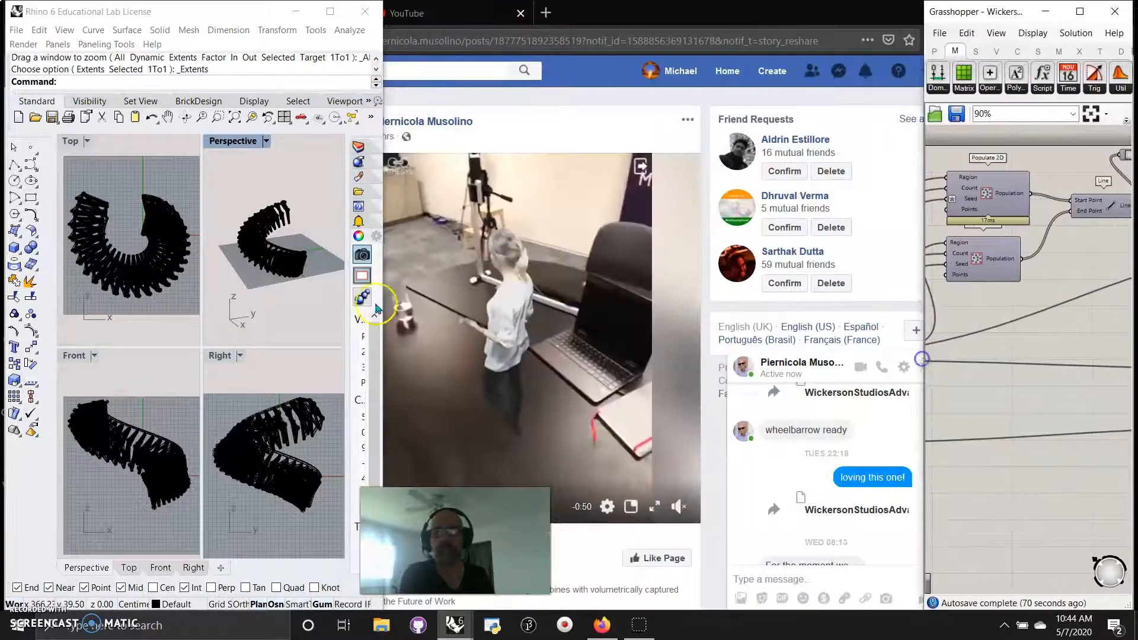
pyautogui.moveTo(385, 313); pyautogui.dragTo(961, 398)
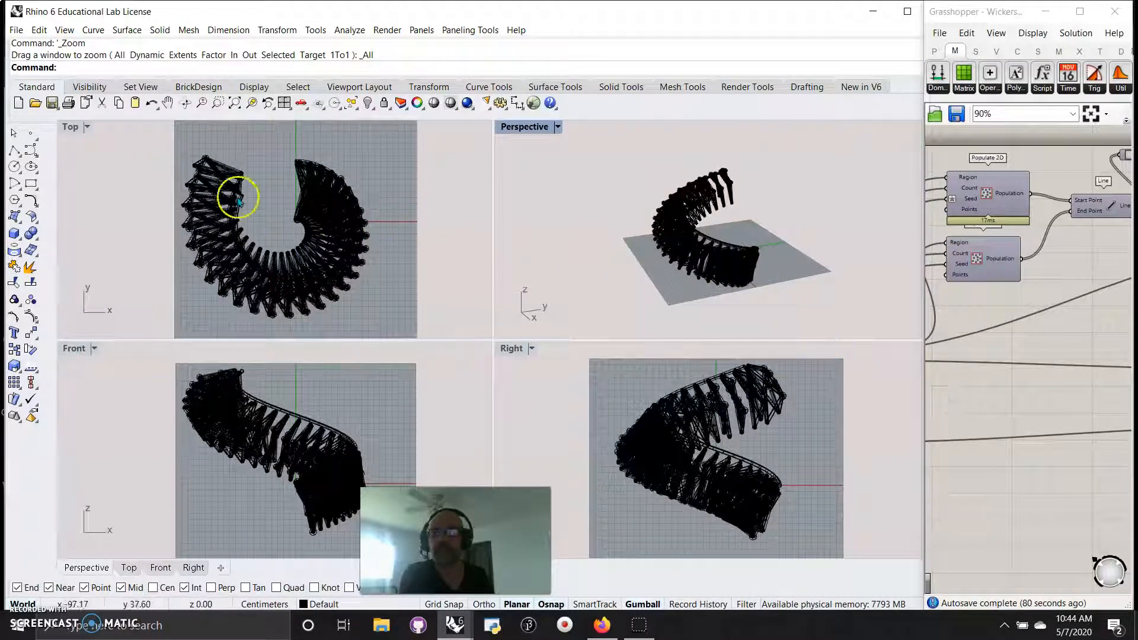
# Set the Perspective viewport's display mode to Rendered and the Top viewport's to Technical
pyautogui.click(526, 127)
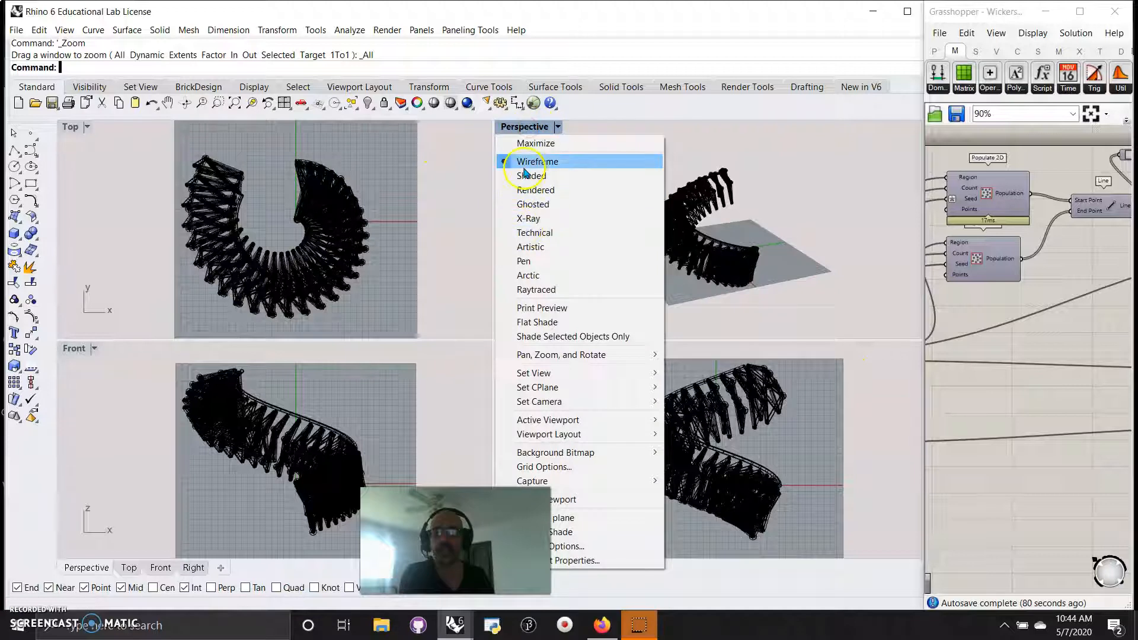
pyautogui.click(530, 189)
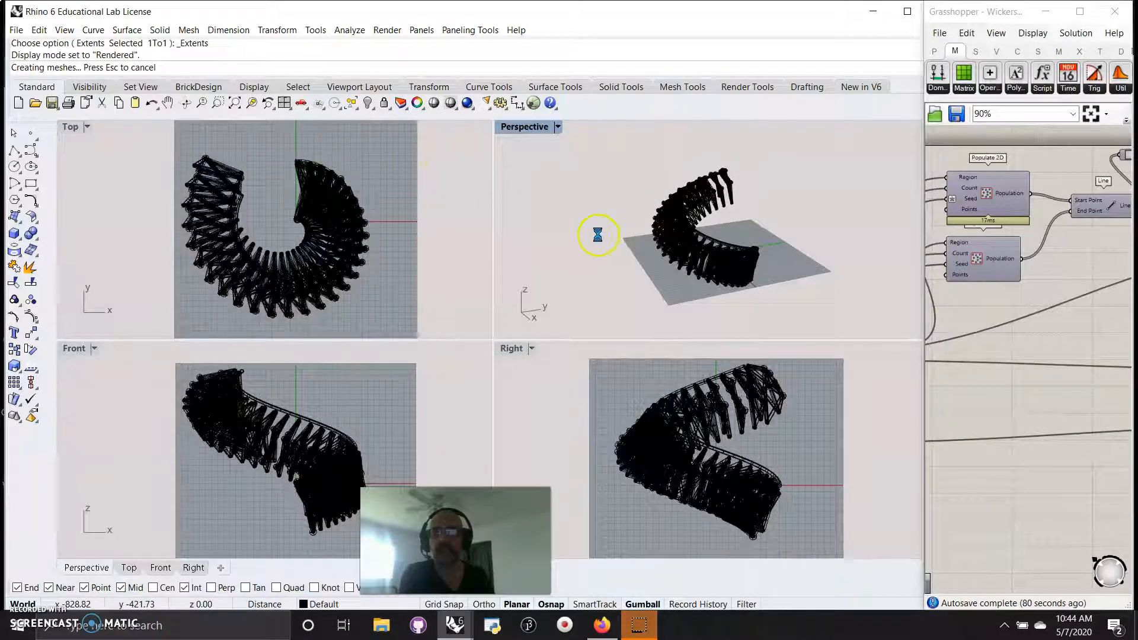
pyautogui.click(71, 127)
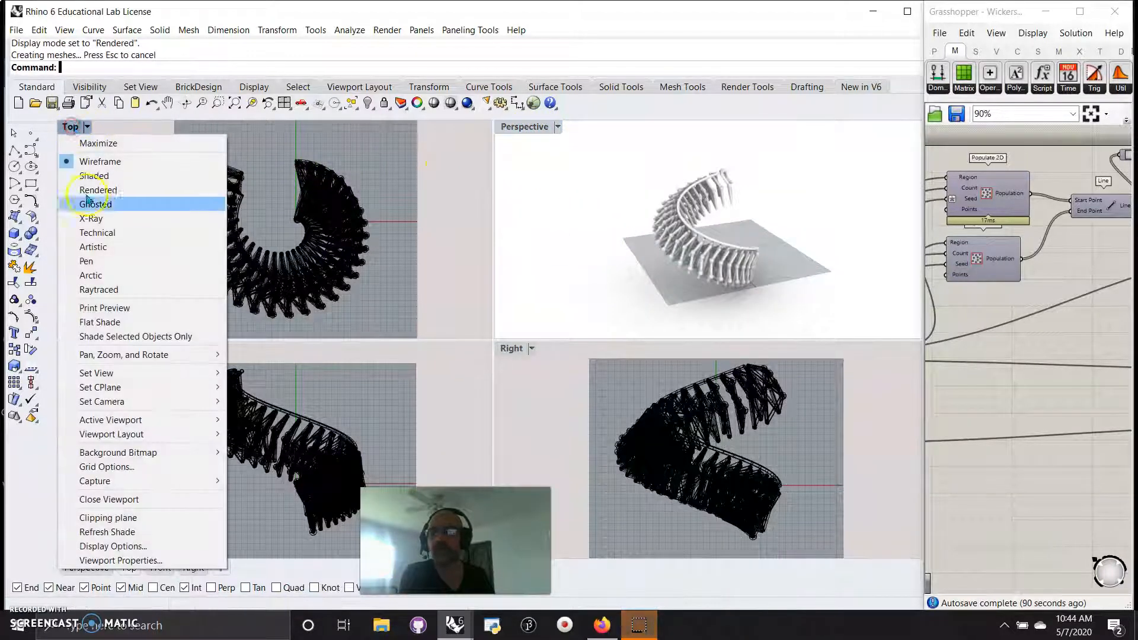
pyautogui.click(89, 231)
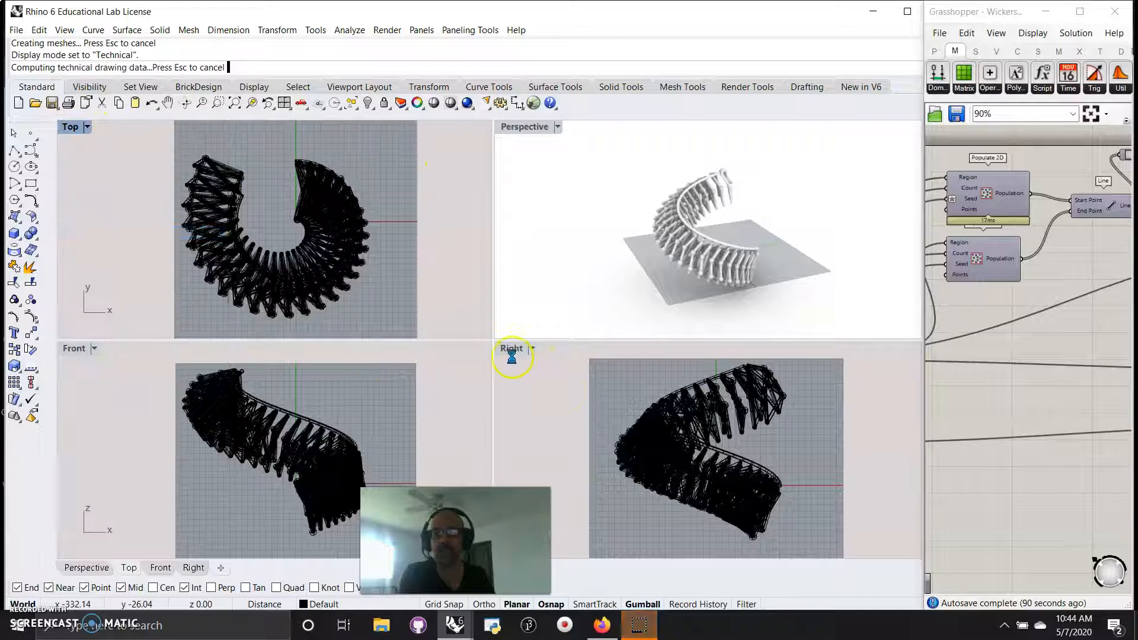